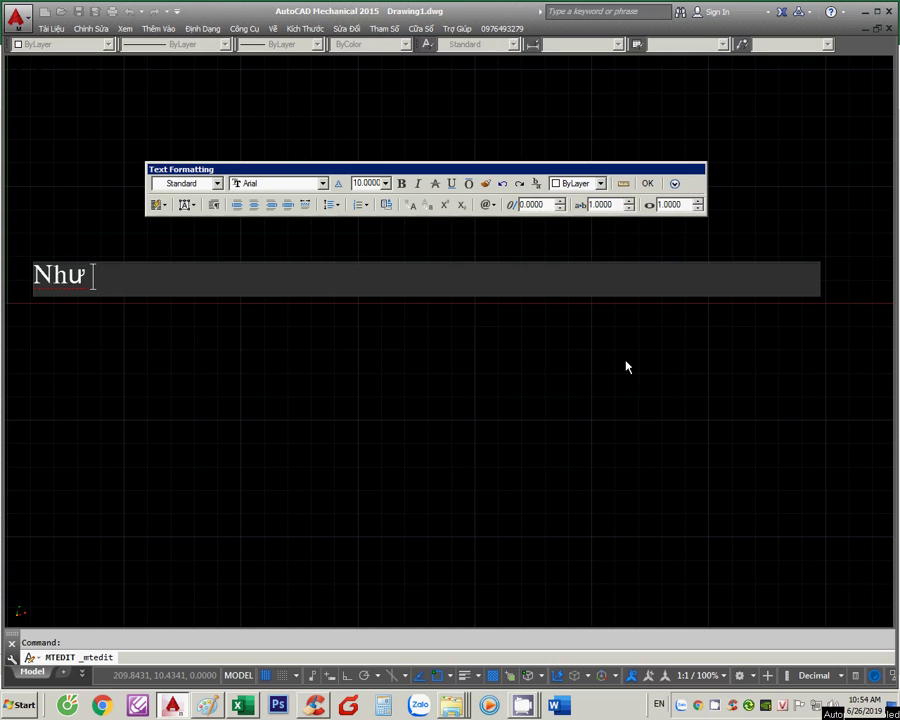
Step: Finish the note 'Như vậy là đã hoàn thành. Chúc các bạn vui', commit it and pan the view
text(vay)
text(là đa)
text(g)
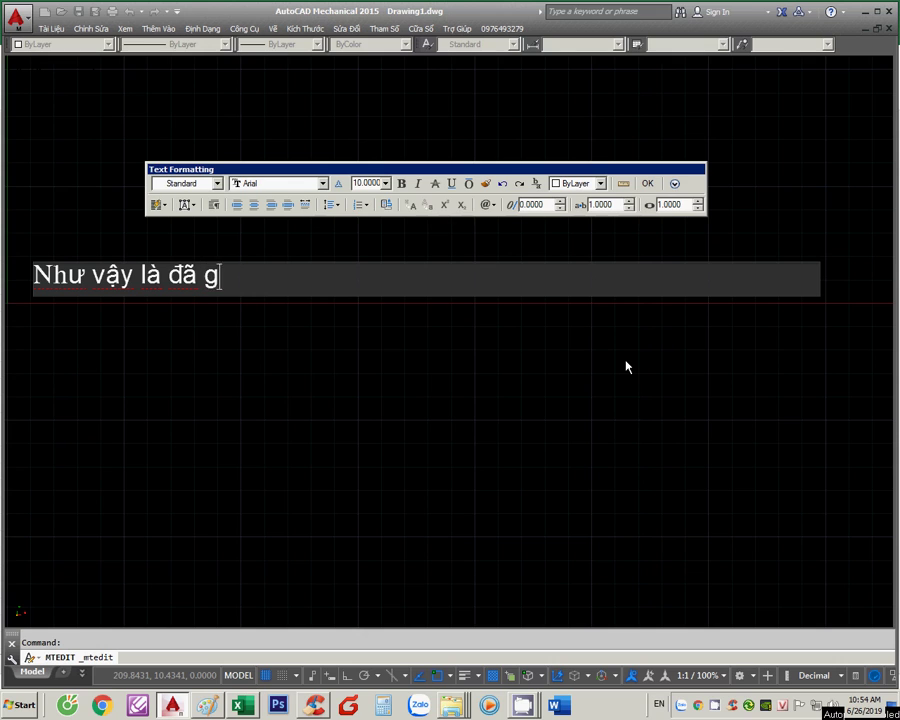
text(h)
key(BackSpace)
key(BackSpace)
text(hoàn )
text(thanhf)
text(.)
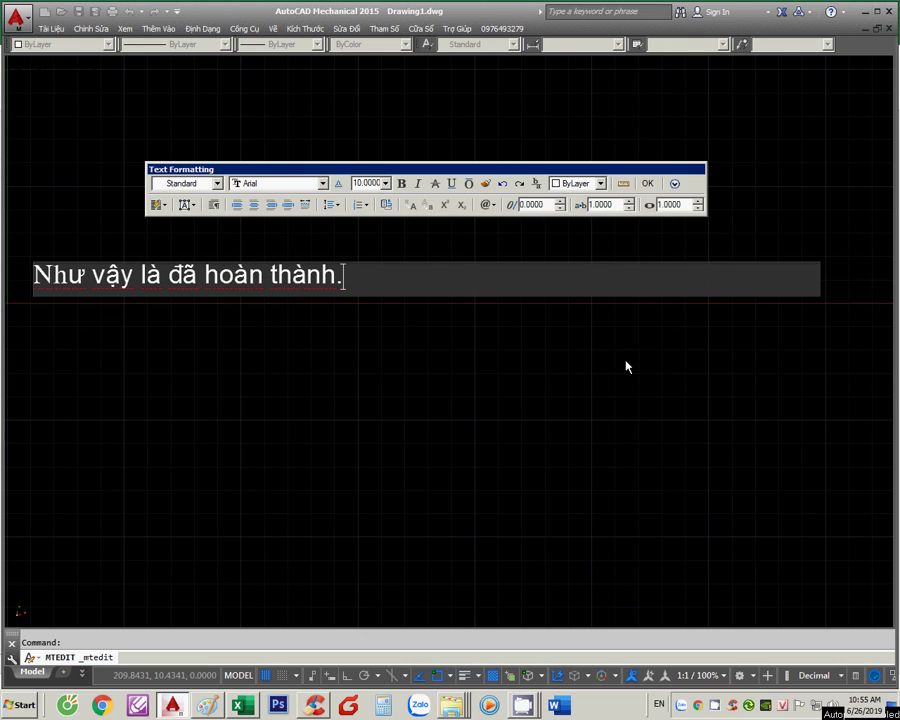
text( Chúc các bạn vui)
click(604, 410)
middle_drag(313, 296, 363, 301)
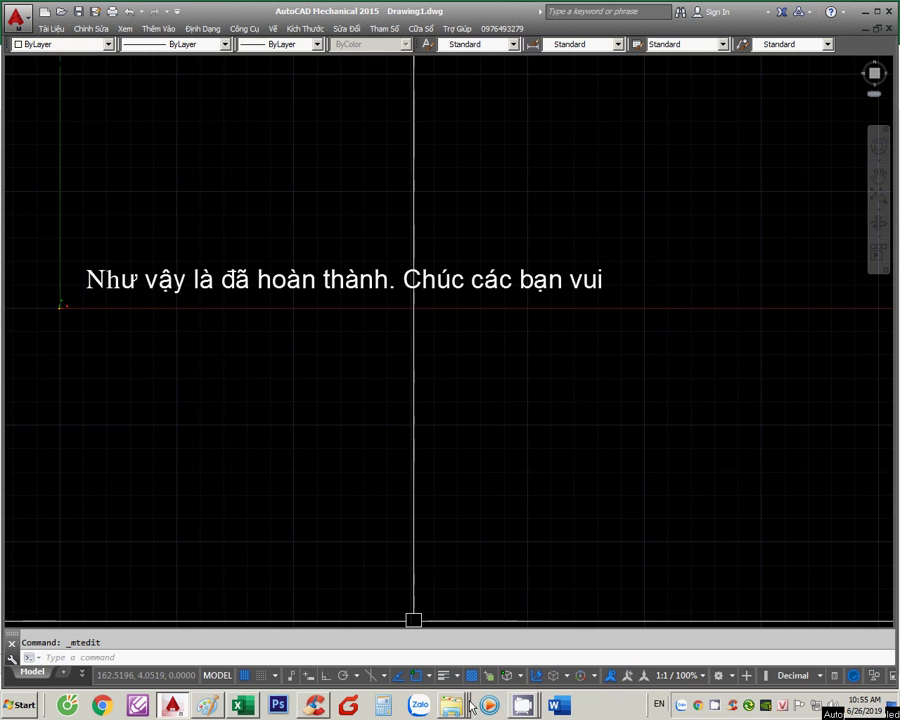
mouse_move(523, 705)
click(516, 664)
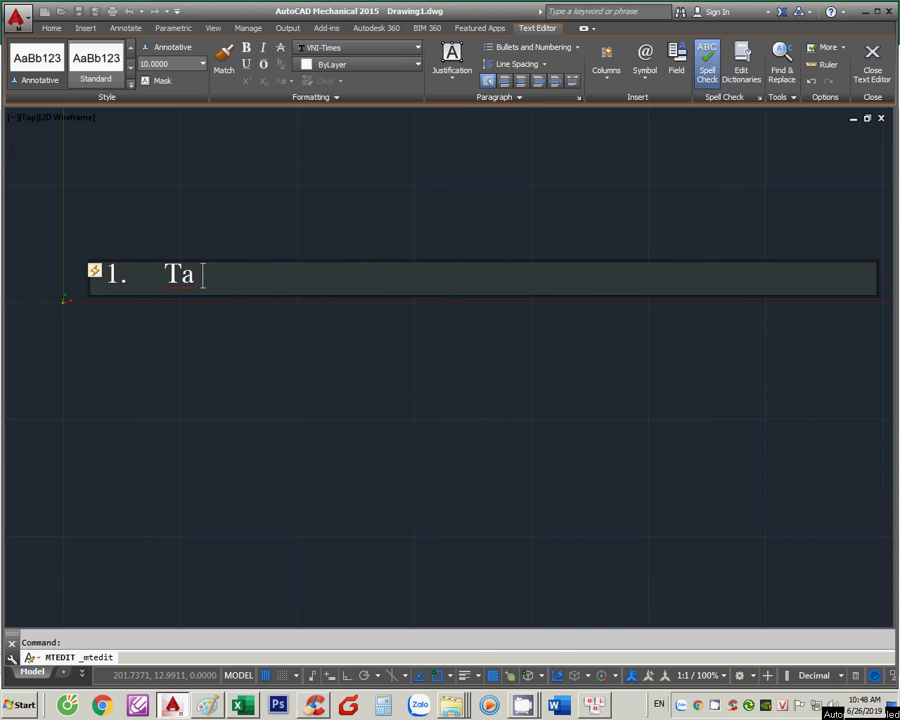
Step: Type step note 1, 'Ta phải chuột vào đây và chọn Close', fixing typos along the way
text(ph)
text(air)
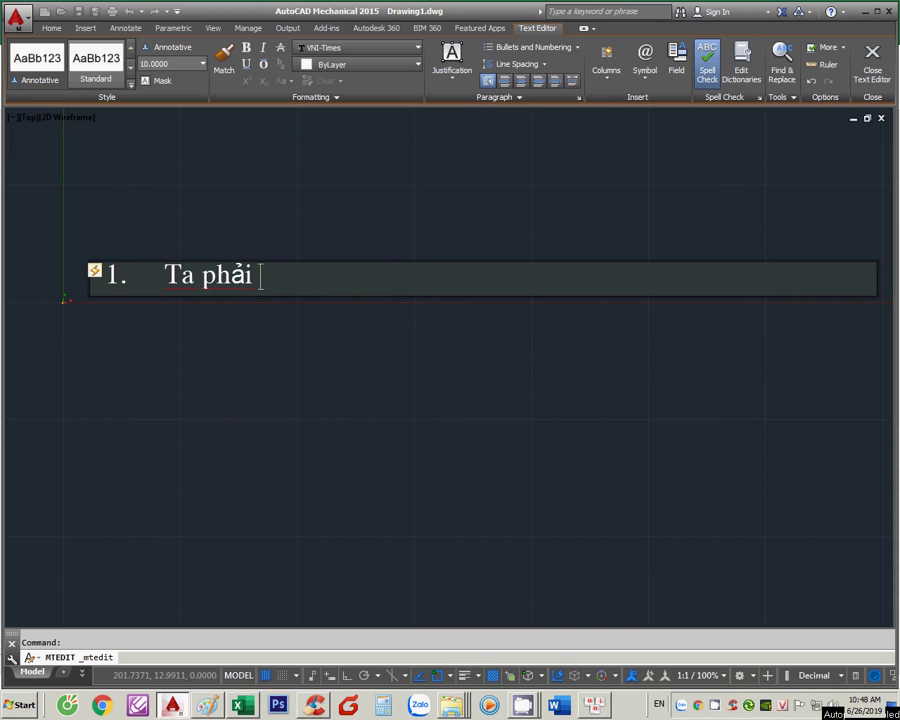
text(chuotj)
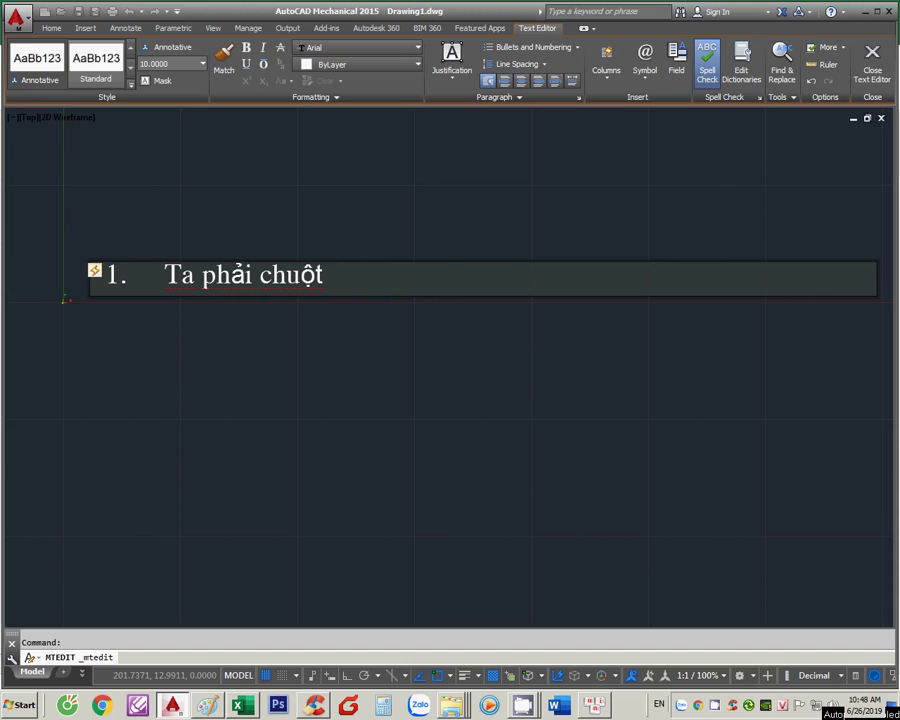
text( vaodday vacon)
key(BackSpace)
text(ho)
key(BackSpace)
key(BackSpace)
key(BackSpace)
text(honj)
text(C)
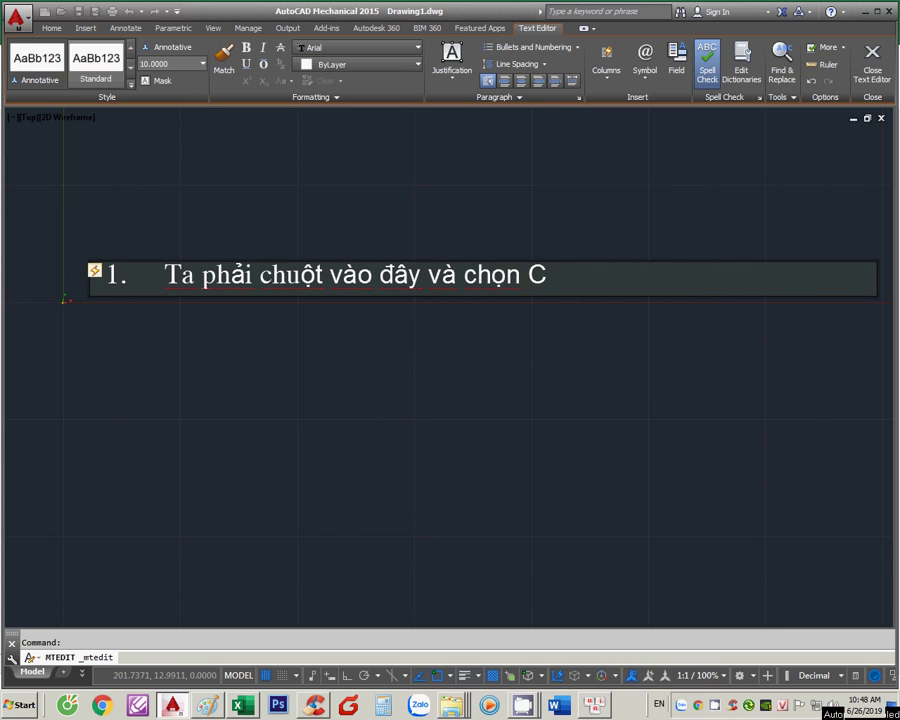
text(los)
Step: Commit note 1 and draw a LINE arrow from it to the ribbon's top-right corner
click(476, 393)
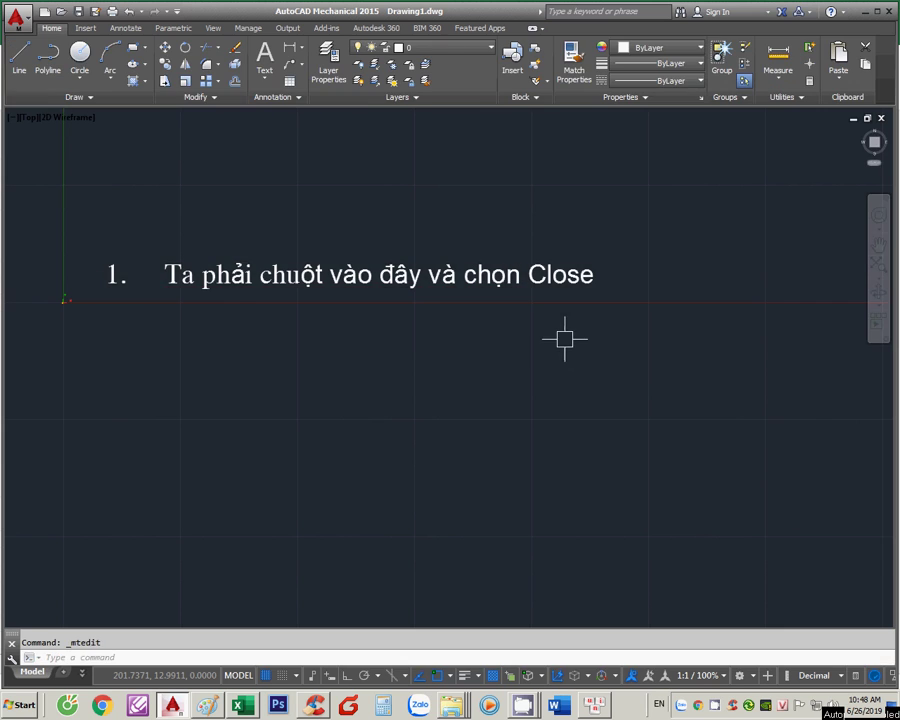
middle_drag(565, 336, 537, 352)
text(l)
key(Return)
click(559, 309)
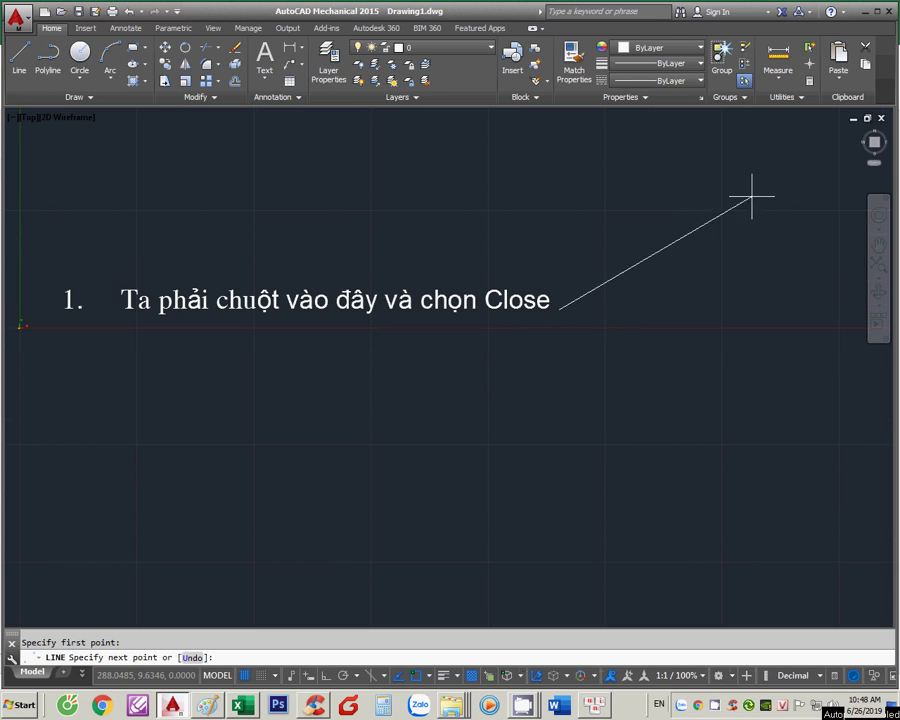
click(840, 134)
click(798, 151)
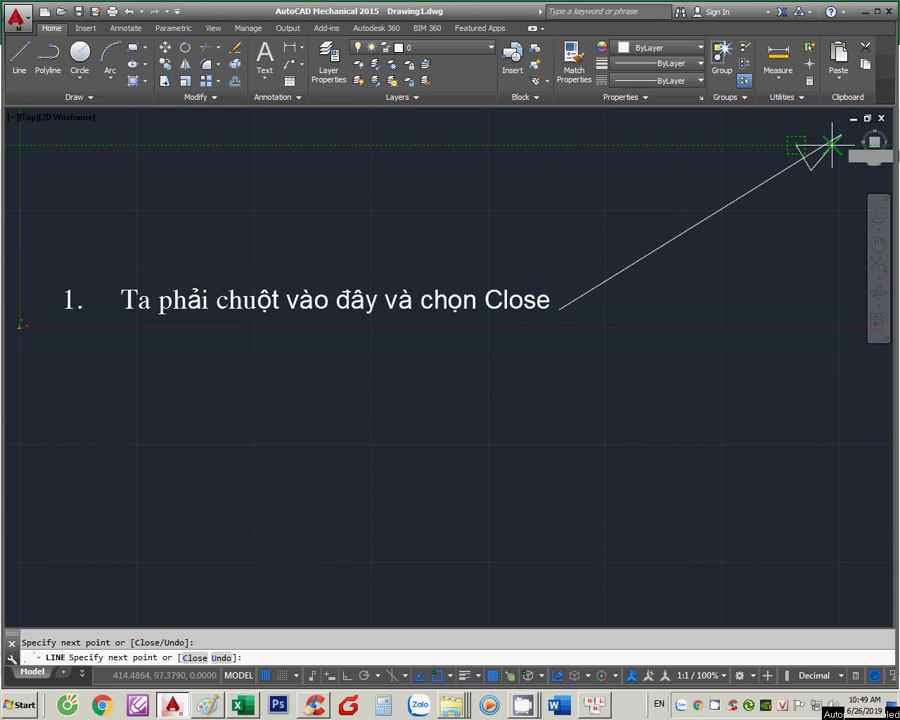
click(840, 134)
key(Escape)
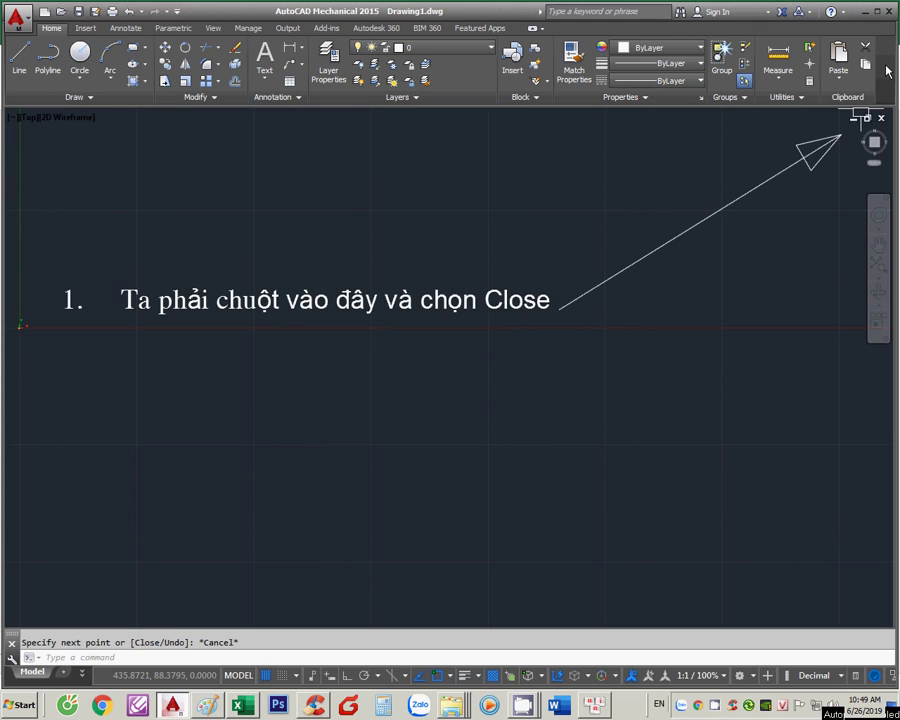
Step: Close the ribbon from its right-click menu and erase the arrow
right_click(886, 70)
click(809, 190)
click(820, 188)
click(759, 76)
key(Delete)
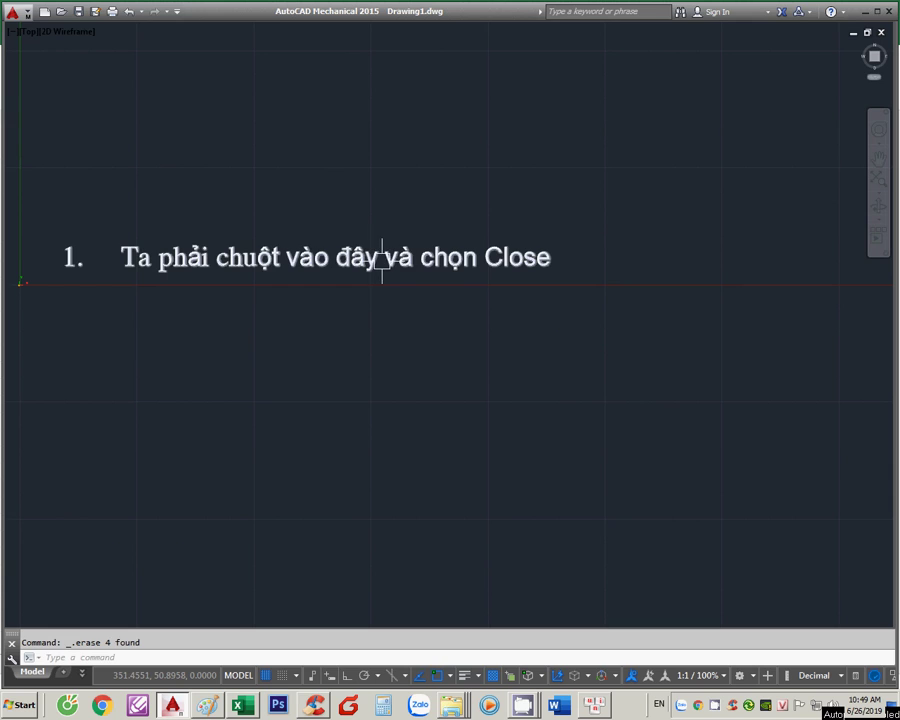
double_click(381, 260)
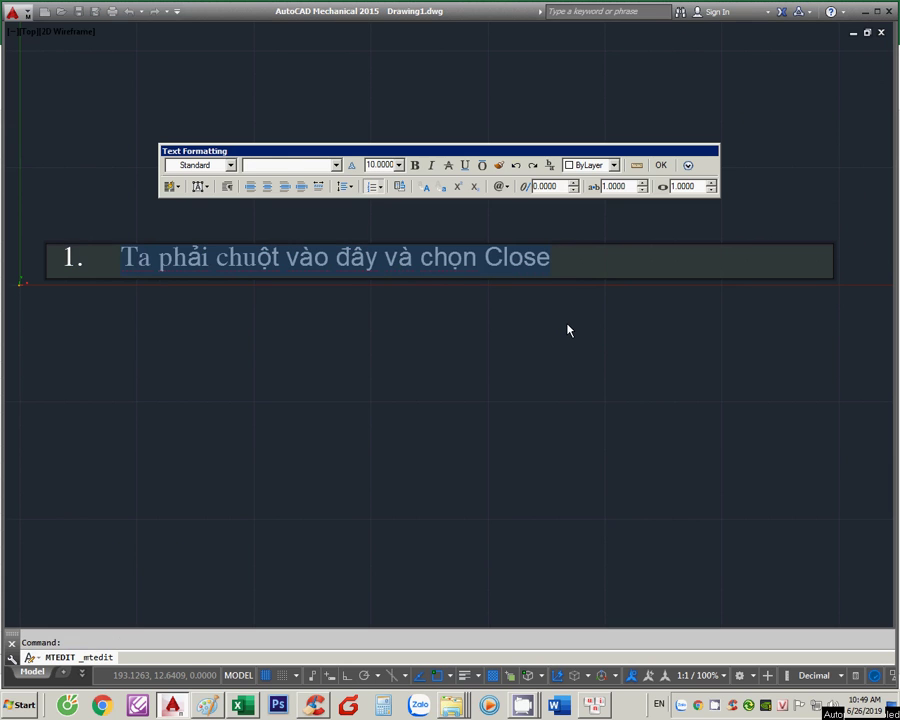
Step: Rewrite the note as '2. chọn vào đây và chọn Show Menu Bar' and commit it
key(BackSpace)
key(BackSpace)
text(2.)
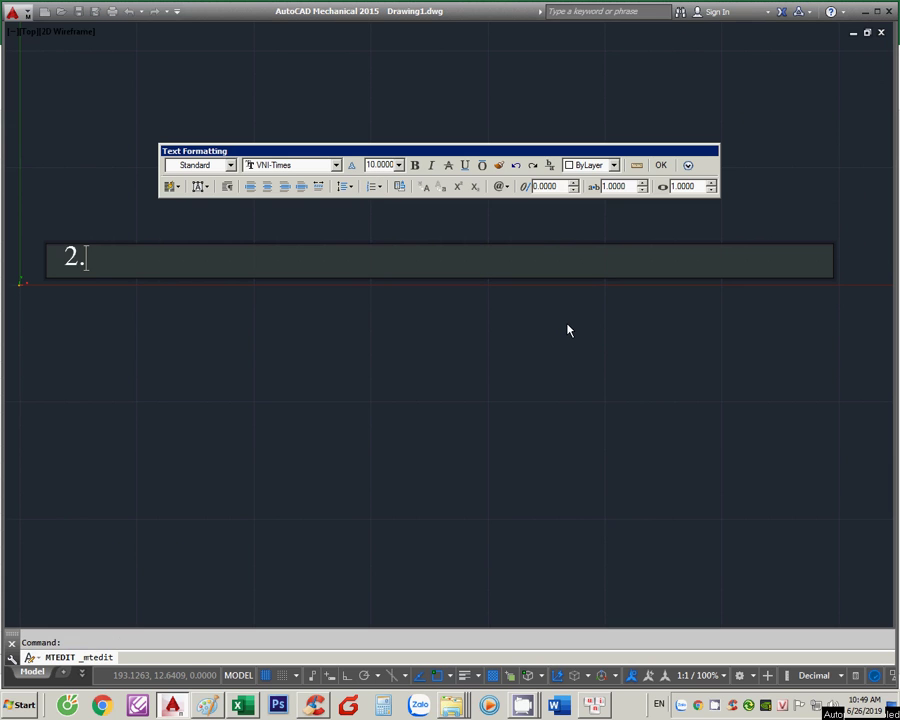
text( ta)
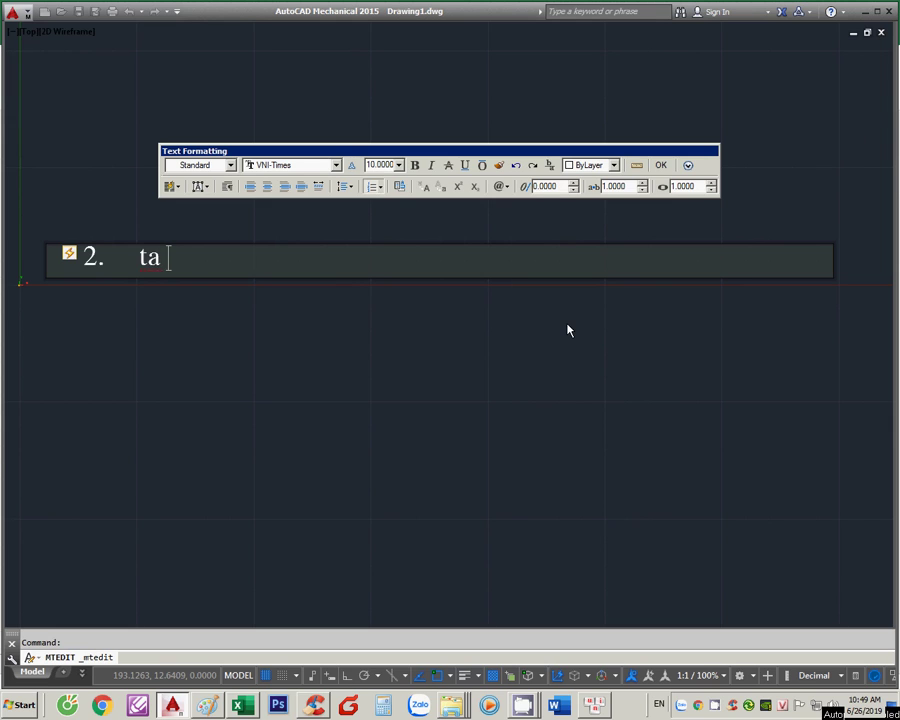
key(BackSpace)
key(BackSpace)
text(T)
key(BackSpace)
text(ch)
text(jn vaof daay )
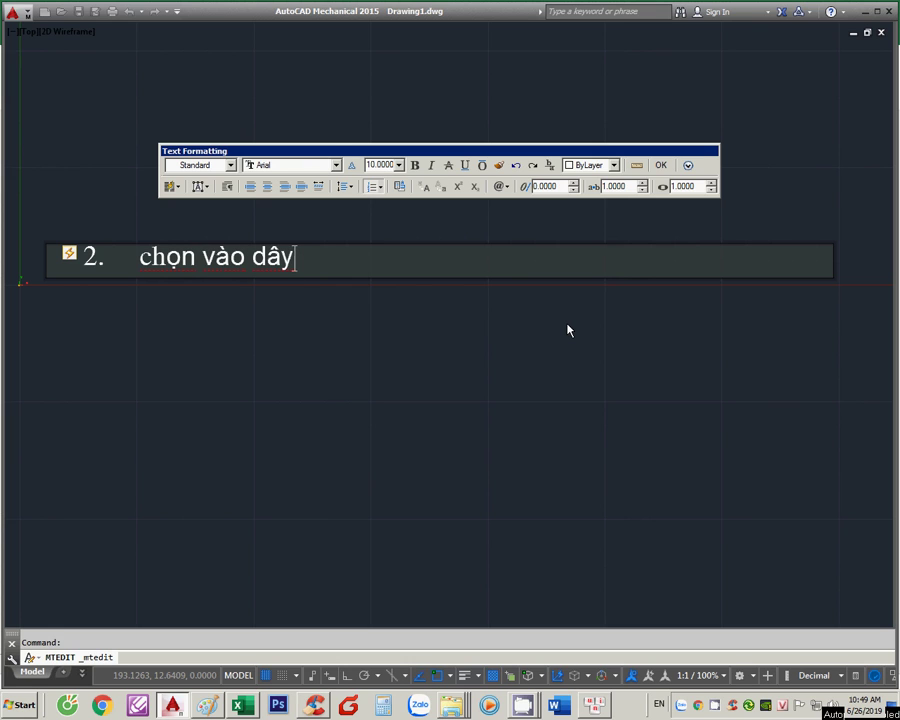
text(vaf chonjn)
key(BackSpace)
text(m)
key(BackSpace)
text(Show Menu Bar)
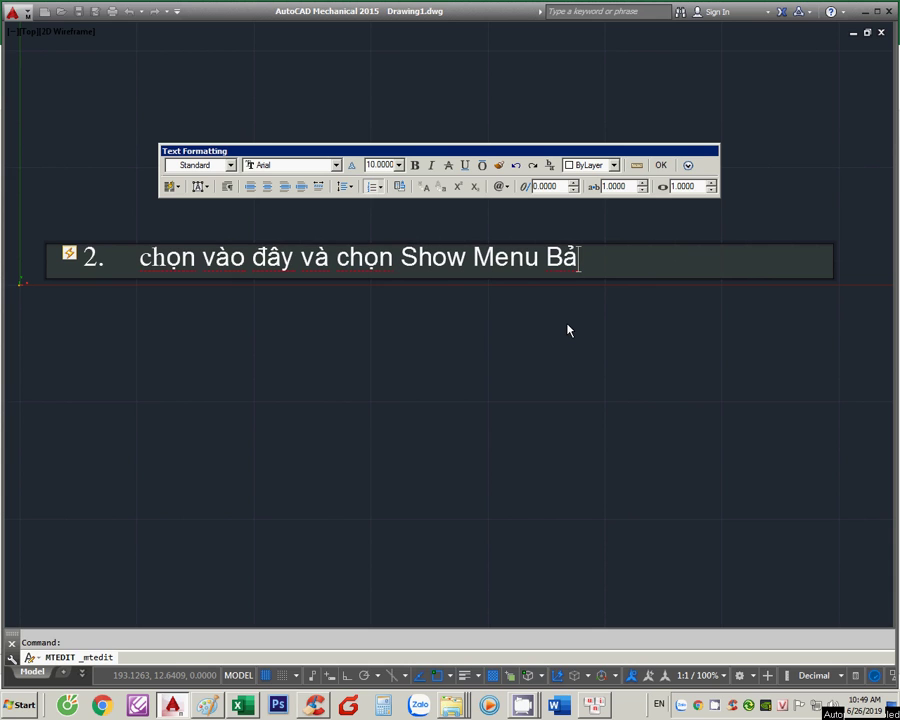
text(r)
click(516, 345)
Step: Start a LINE arrow just above the step 2 note
text(l)
key(Return)
click(357, 230)
Step: Finish the arrow up to the drawing's top edge with a closed arrowhead
click(181, 33)
click(236, 64)
click(187, 90)
click(181, 33)
key(Escape)
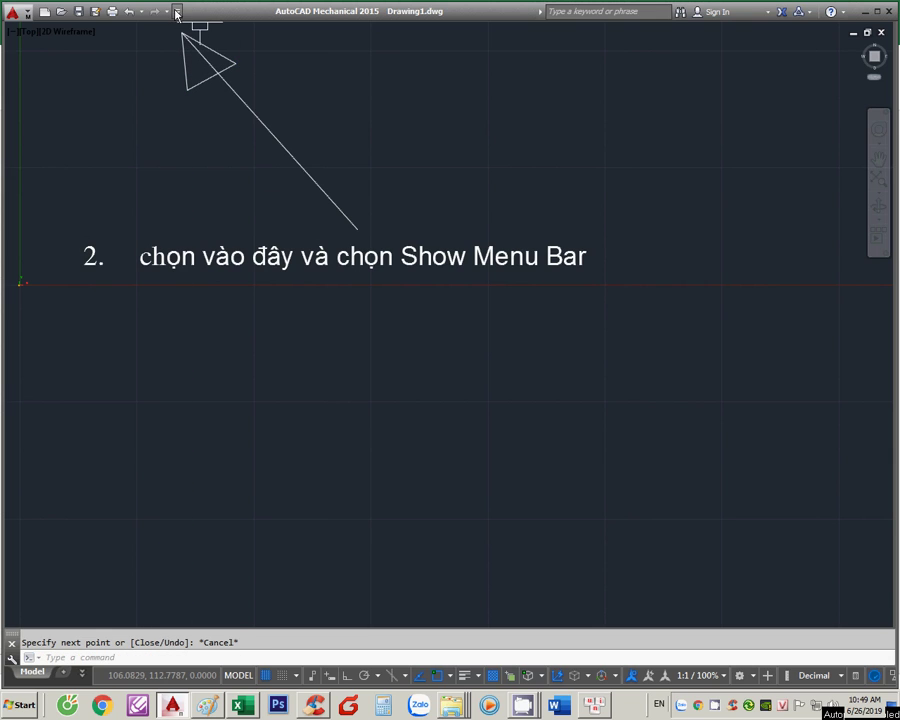
Step: Show the classic menu bar from the Quick Access Toolbar dropdown and window-select the arrow
click(178, 14)
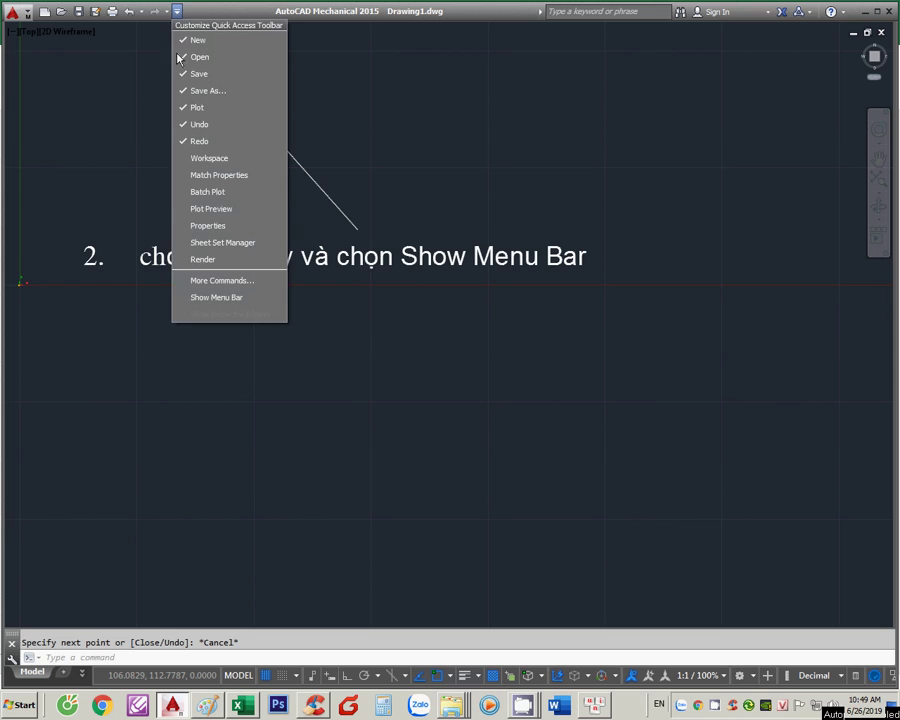
click(219, 298)
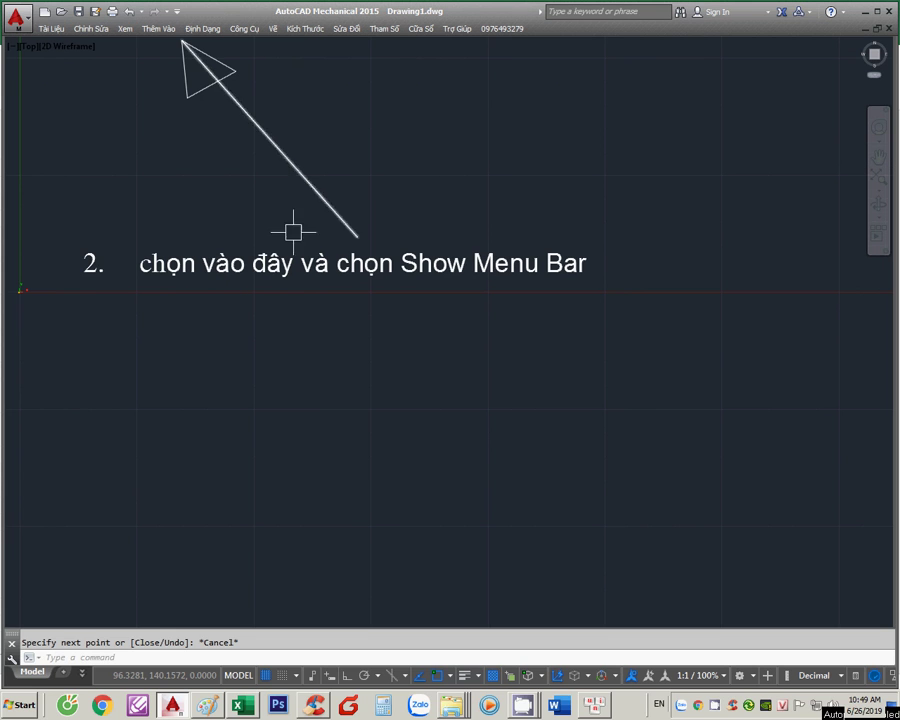
click(370, 145)
click(176, 76)
Step: Erase the arrow and clear all text from the step 2 note
key(Delete)
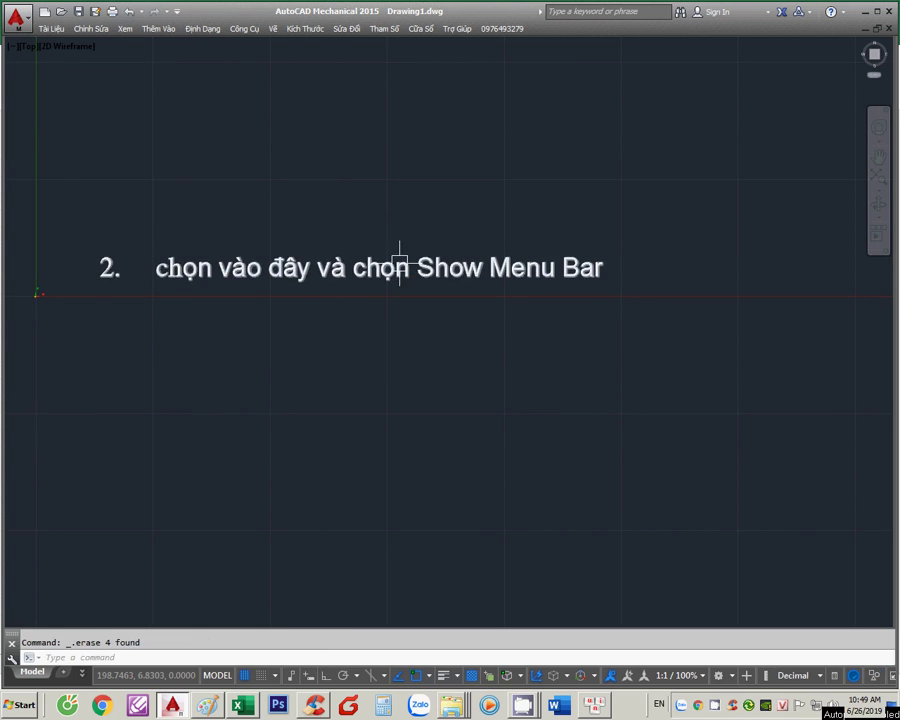
double_click(395, 275)
key(ctrl+a)
key(Delete)
key(BackSpace)
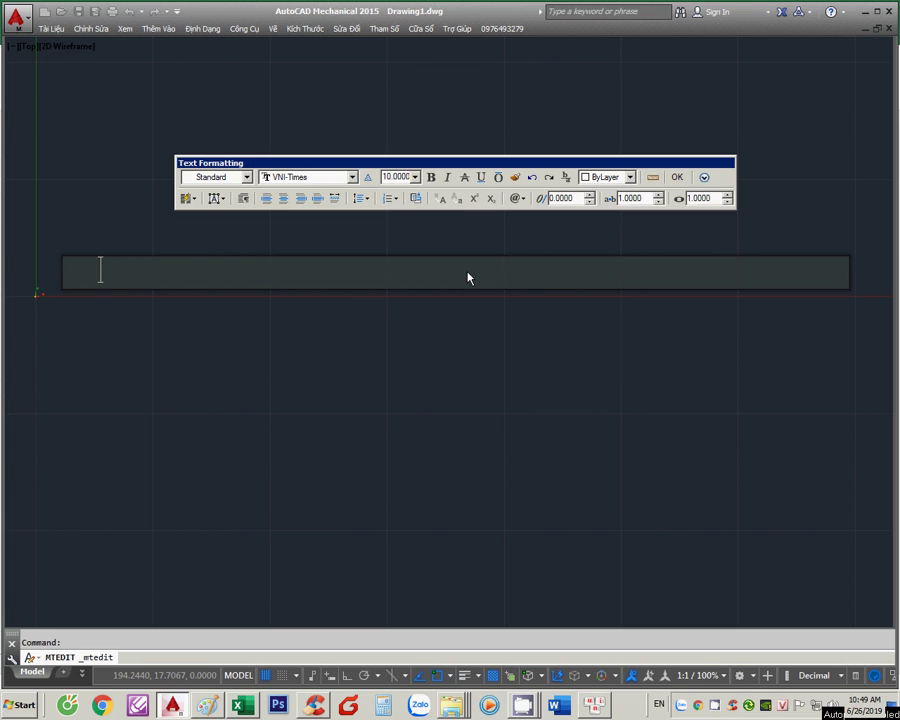
Step: Type a first attempt at the step 3 note, correcting repeated typos, and commit it
text(Loi)
text( th)
key(BackSpace)
key(BackSpace)
key(BackSpace)
key(BackSpace)
key(BackSpace)
text(owi thanh o)
key(BackSpace)
text(cow)
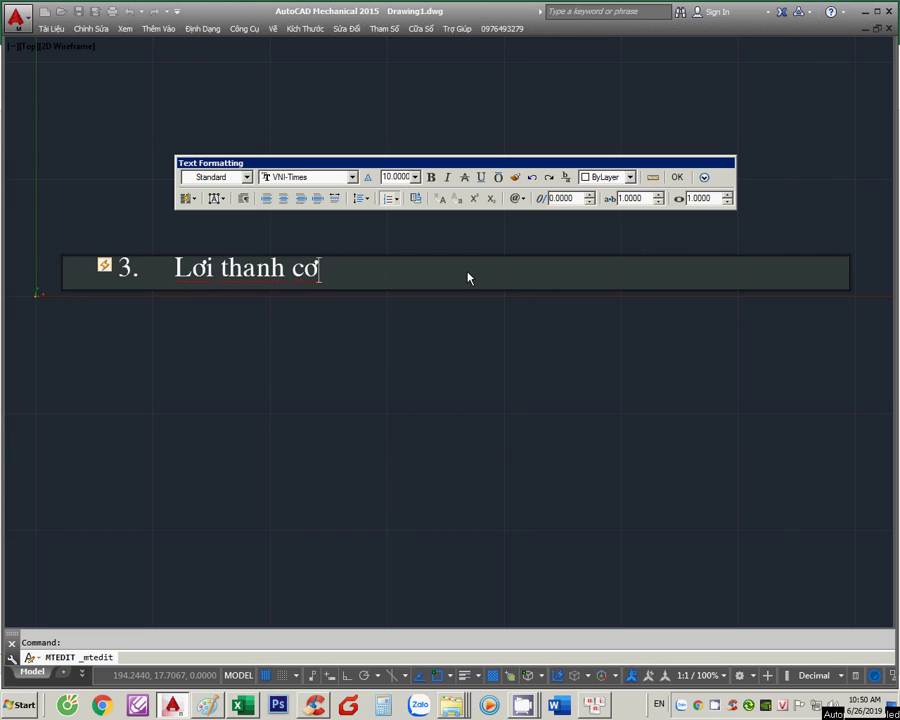
text(o)
key(BackSpace)
text(wng c)
key(BackSpace)
key(BackSpace)
key(BackSpace)
key(BackSpace)
key(BackSpace)
text(owng)
text(u5)
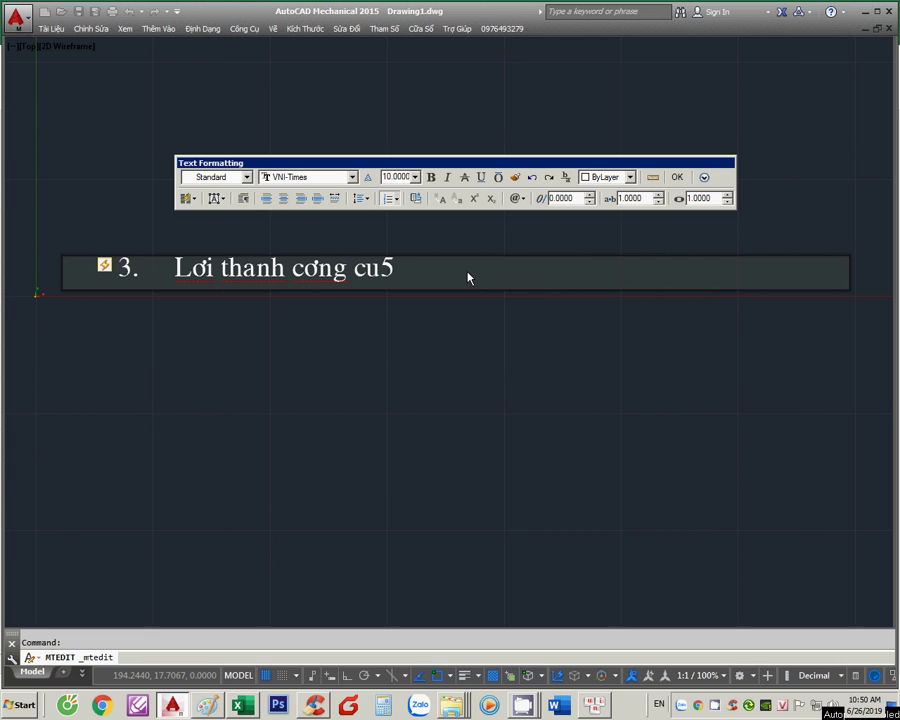
key(BackSpace)
key(BackSpace)
key(BackSpace)
key(BackSpace)
key(BackSpace)
key(BackSpace)
key(BackSpace)
key(BackSpace)
key(BackSpace)
key(BackSpace)
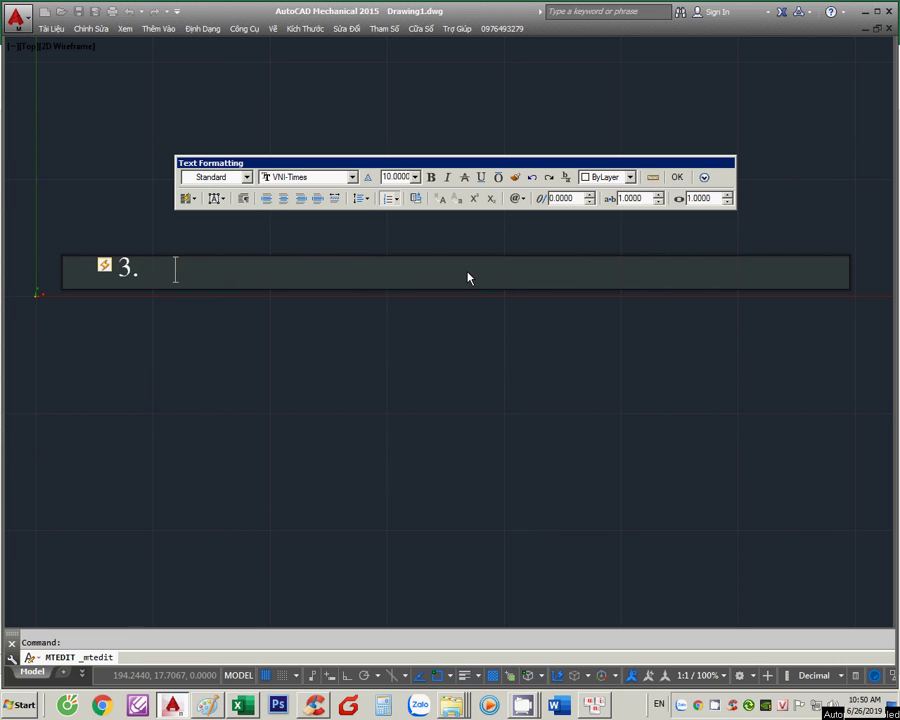
text(K)
text(o)
click(670, 472)
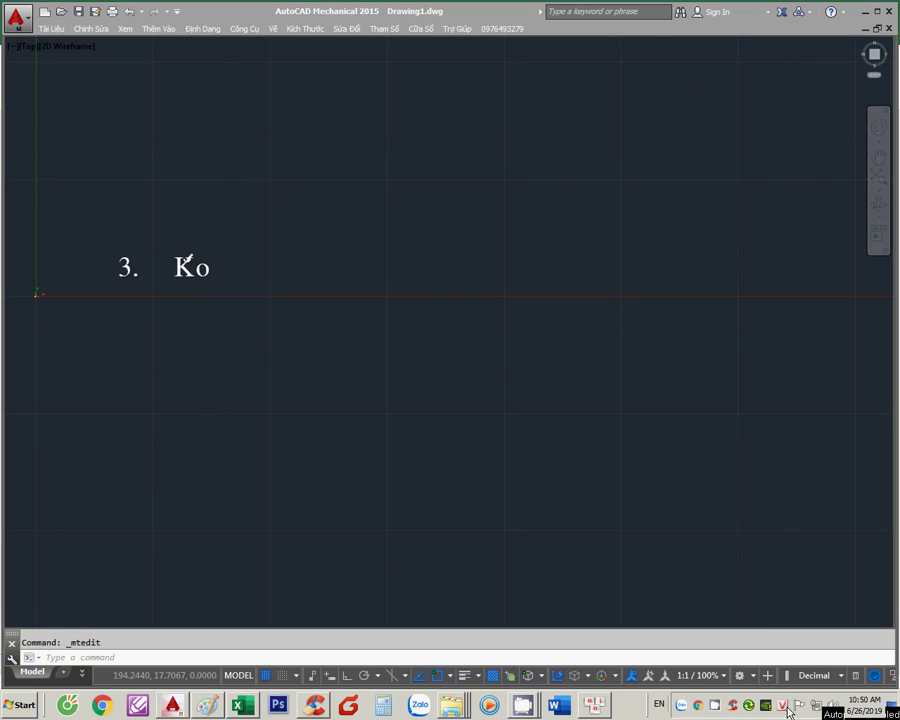
Step: Adjust the Vietnamese input settings, then rewrite the note as numbered item '3. Keo thanh cong cu ra'
click(597, 708)
click(546, 231)
double_click(190, 266)
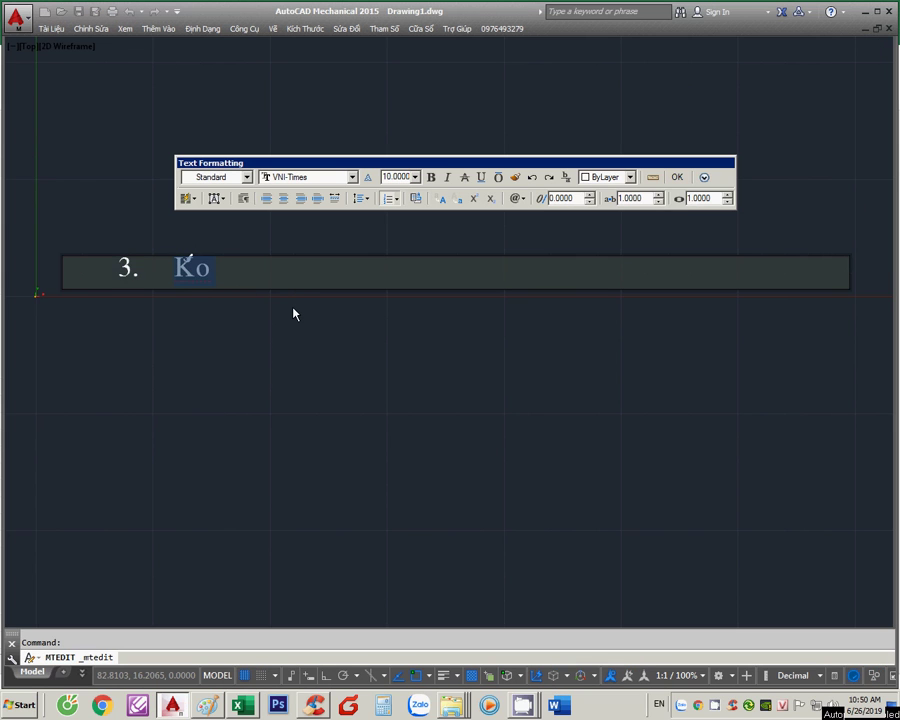
key(BackSpace)
text(3.)
key(Tab)
text(Ko)
key(BackSpace)
key(BackSpace)
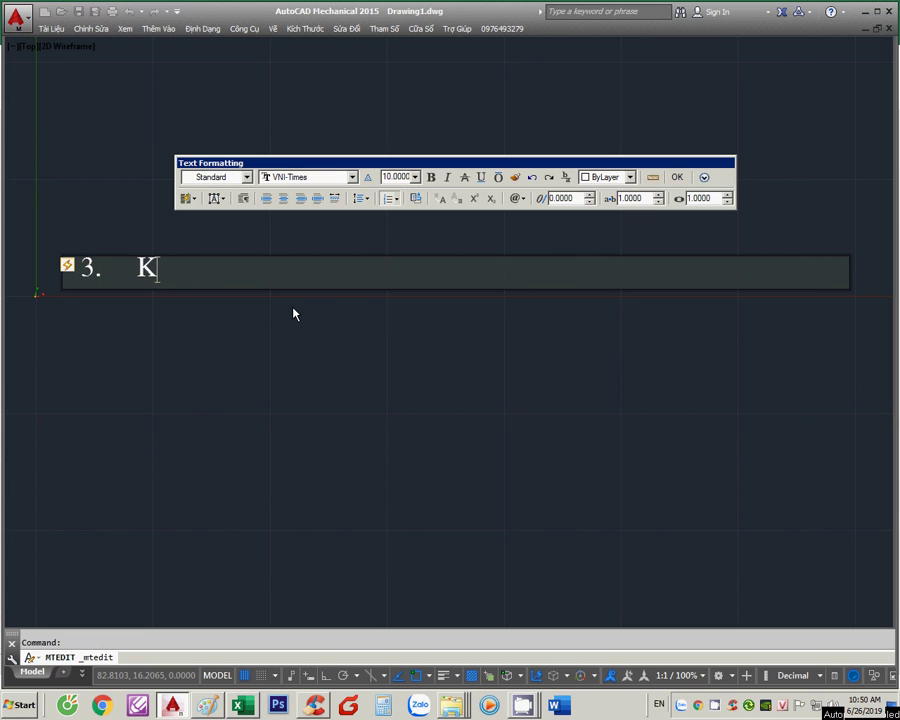
text(eo thanh cong cu ra)
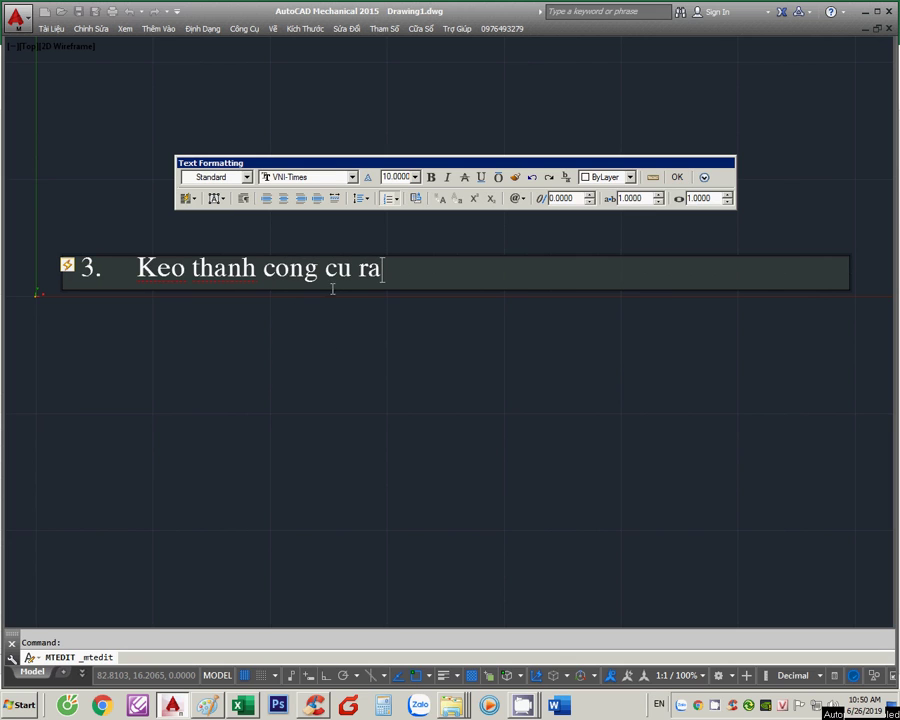
click(316, 354)
Step: Draw a LINE arrow with an arrowhead from the note up toward the top edge
text(l)
key(Return)
click(388, 240)
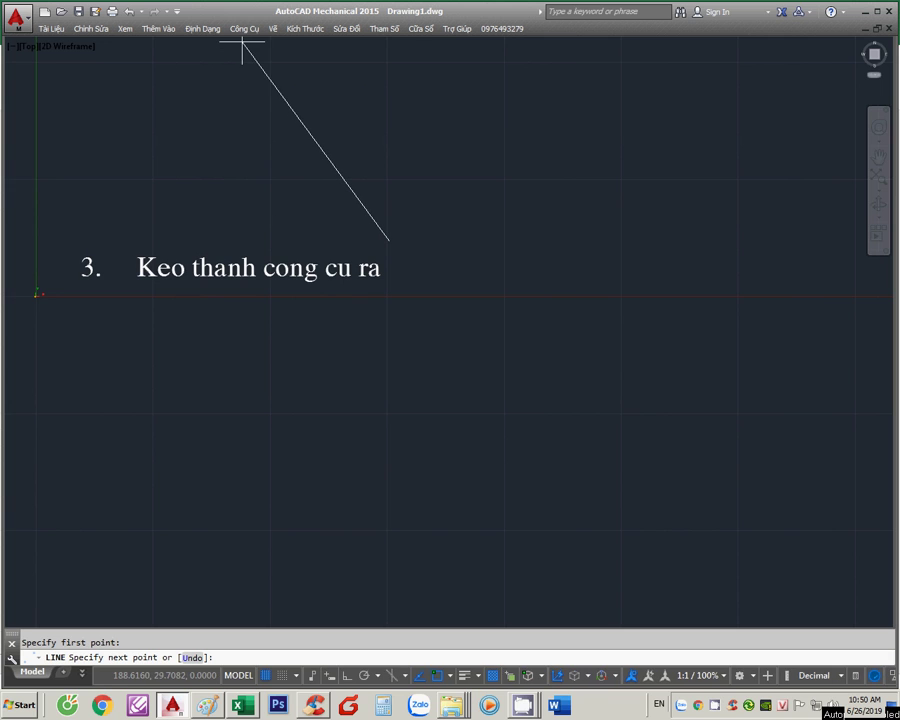
click(242, 42)
click(288, 76)
click(256, 97)
click(242, 42)
key(Escape)
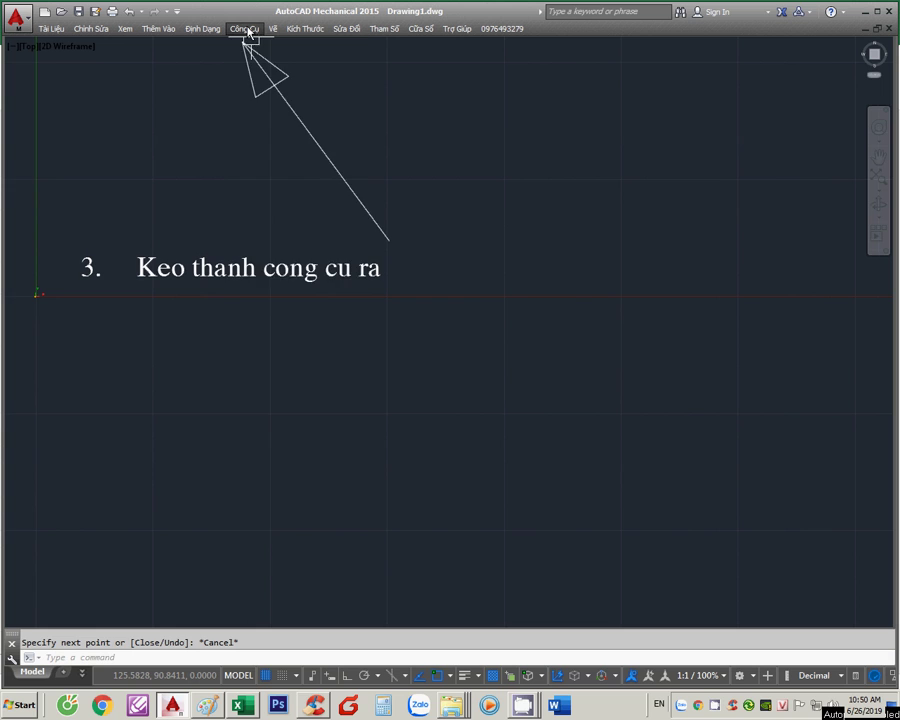
Step: Show the Properties toolbar from Công Cụ and browse its colour, linetype and lineweight lists, leaving ByLayer
click(245, 28)
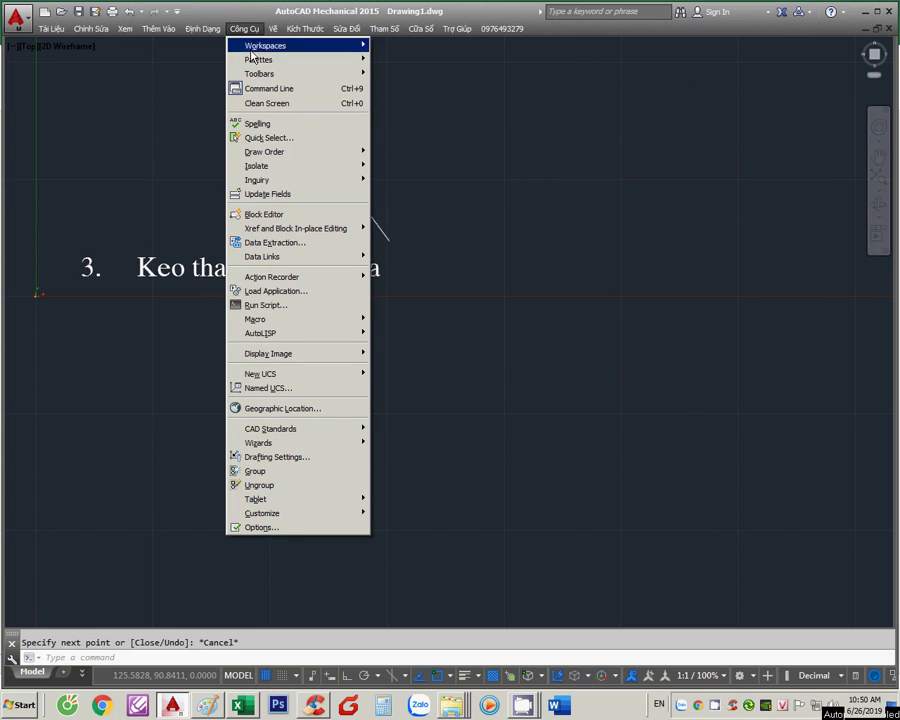
mouse_move(300, 73)
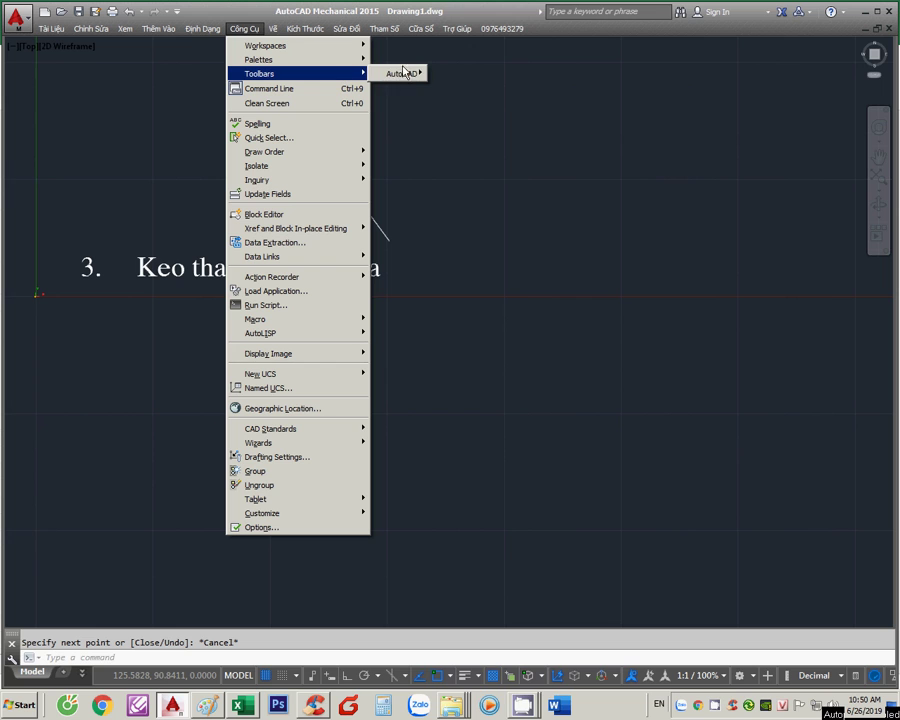
mouse_move(402, 73)
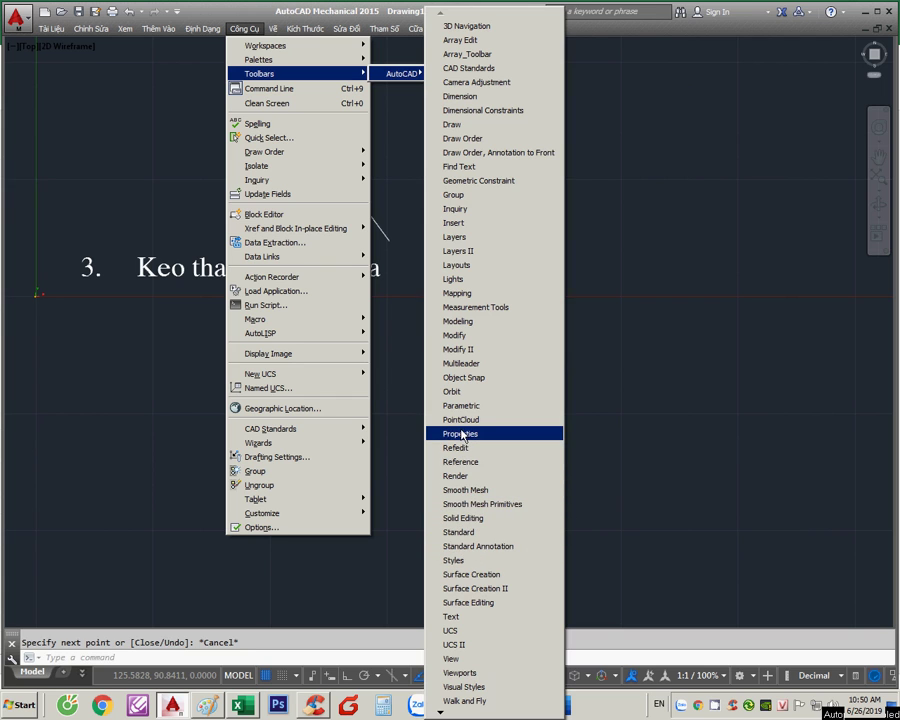
click(464, 436)
click(69, 46)
click(69, 46)
click(205, 44)
click(215, 44)
click(281, 46)
click(281, 47)
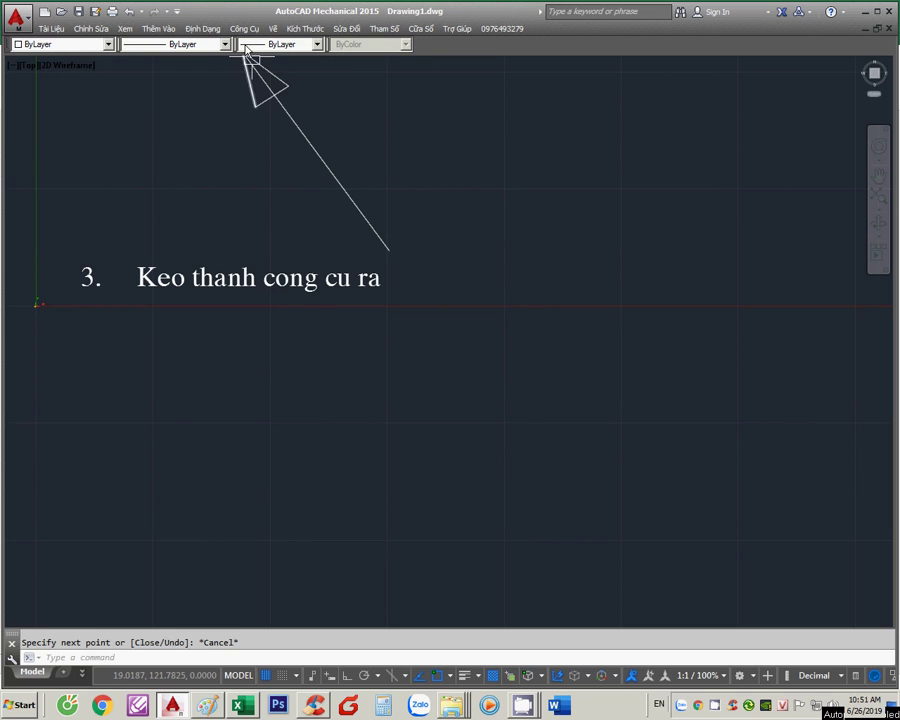
Step: Show the Styles toolbar, then window-select and delete the arrow lines
click(248, 32)
mouse_move(260, 73)
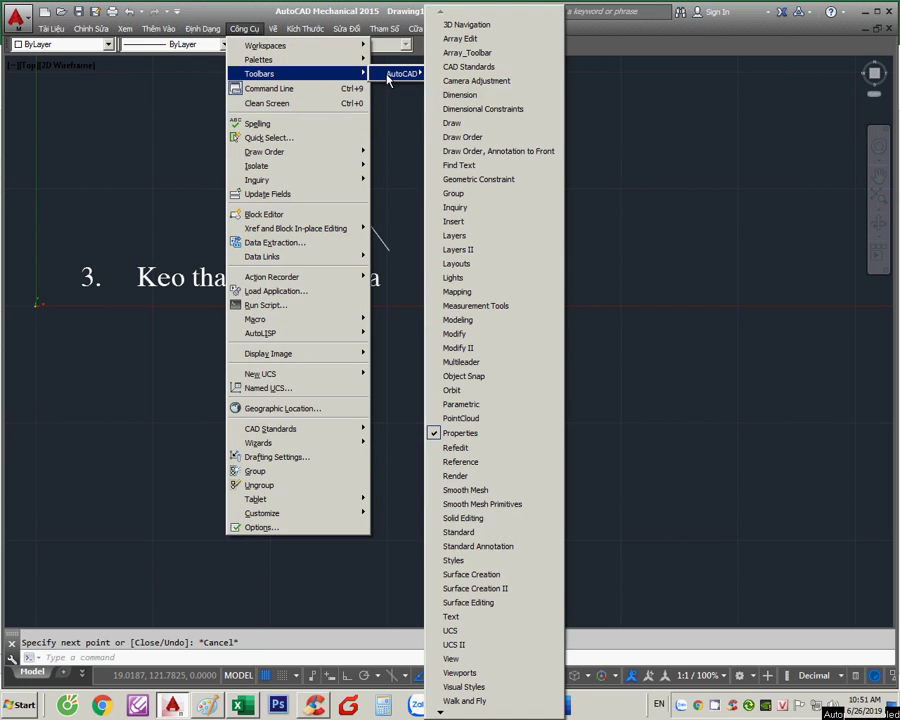
mouse_move(401, 73)
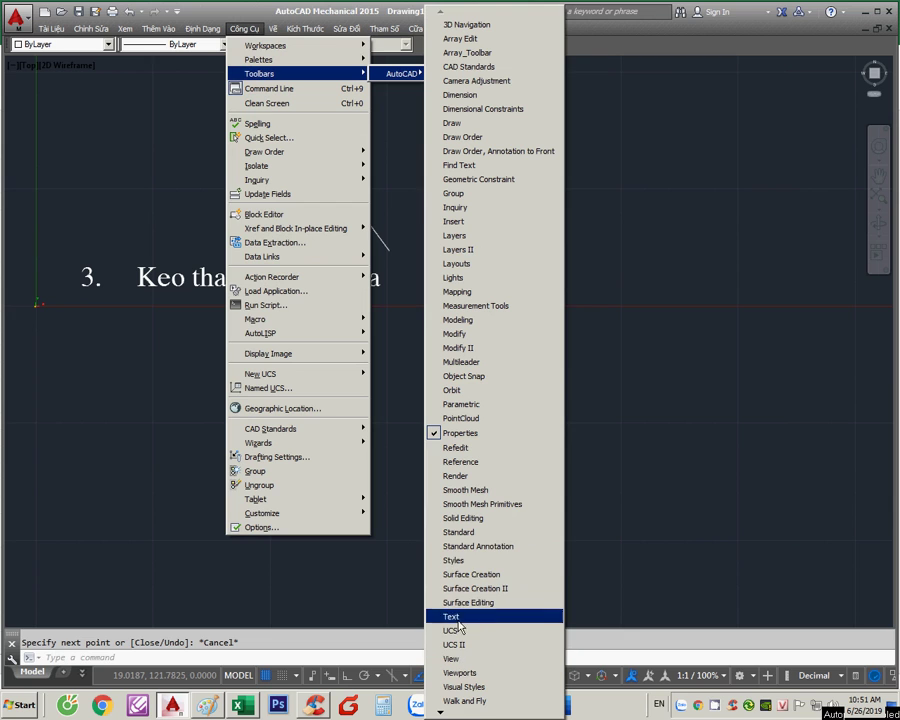
click(461, 562)
click(508, 44)
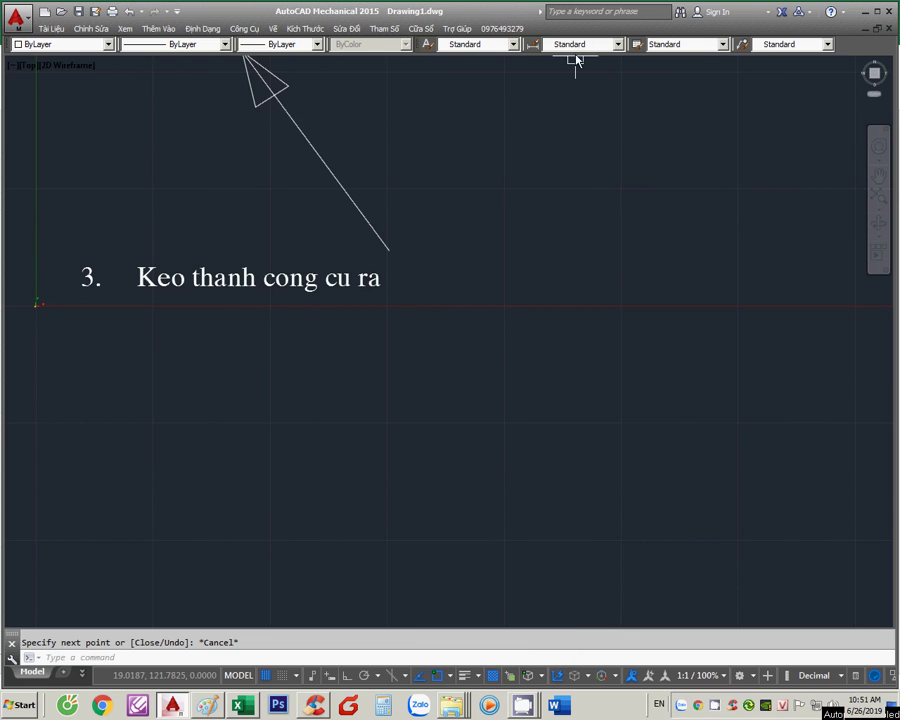
click(413, 190)
click(333, 141)
key(Delete)
Step: Open the step note with ED and delete all its old text and numbering
click(292, 283)
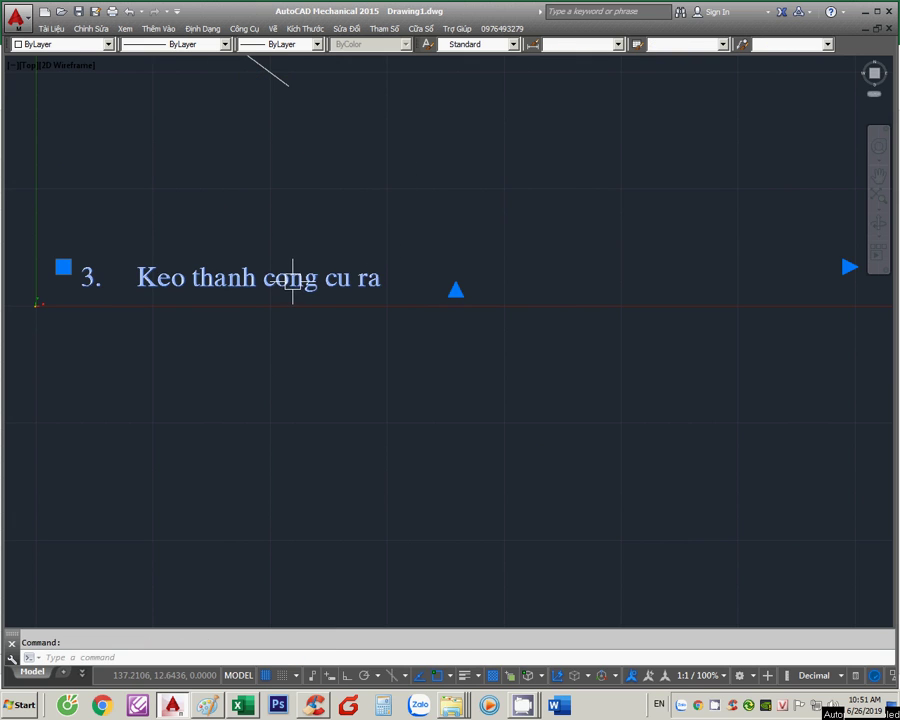
key(ctrl+a)
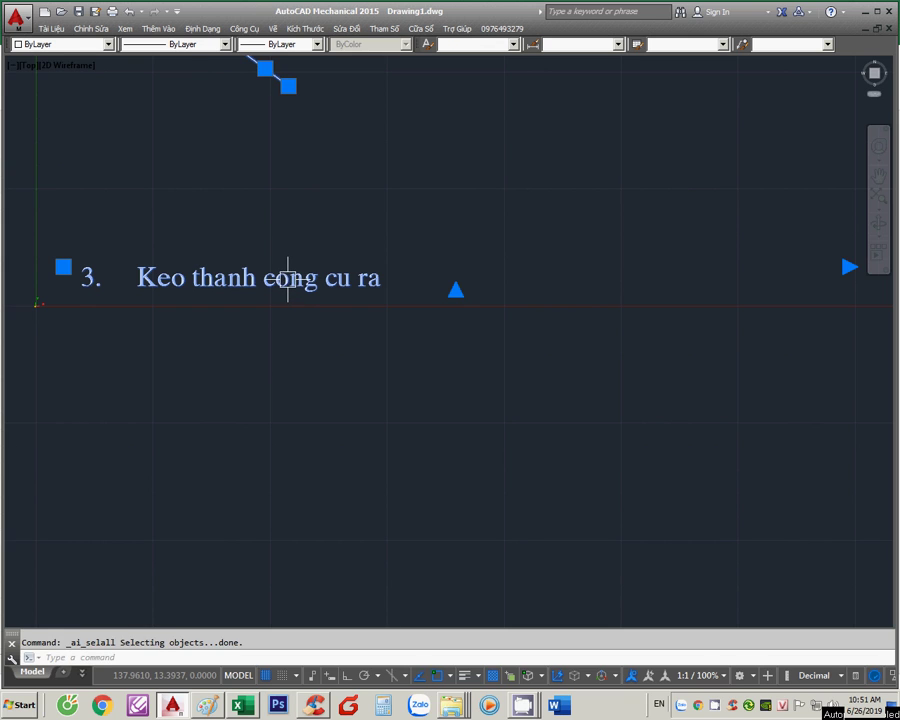
key(Escape)
click(286, 276)
key(Escape)
text(ed)
key(Return)
click(288, 280)
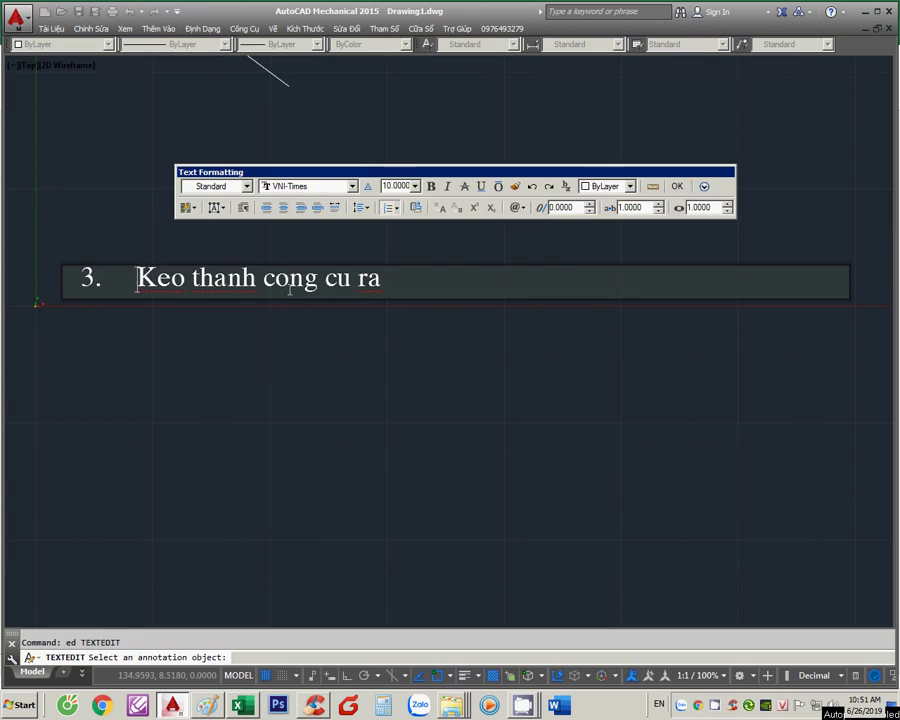
key(ctrl+a)
key(BackSpace)
key(BackSpace)
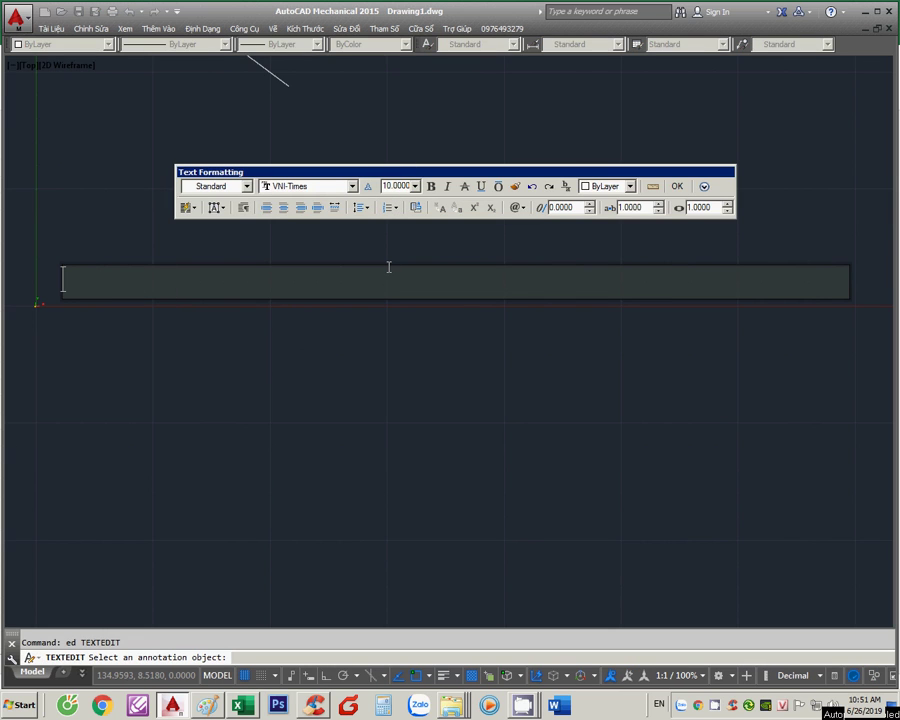
Step: Type 'Mình thì mình chỉ dùng 2 thanh công cụ này thôi' and commit the note
text(Minh)
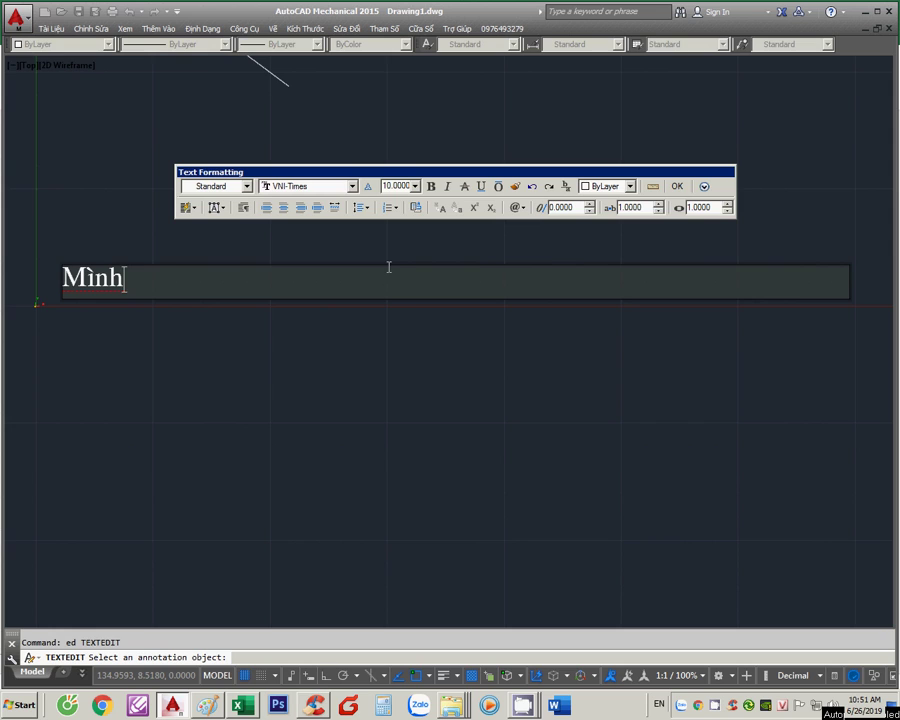
text(lf)
key(BackSpace)
text(thi minhf chir)
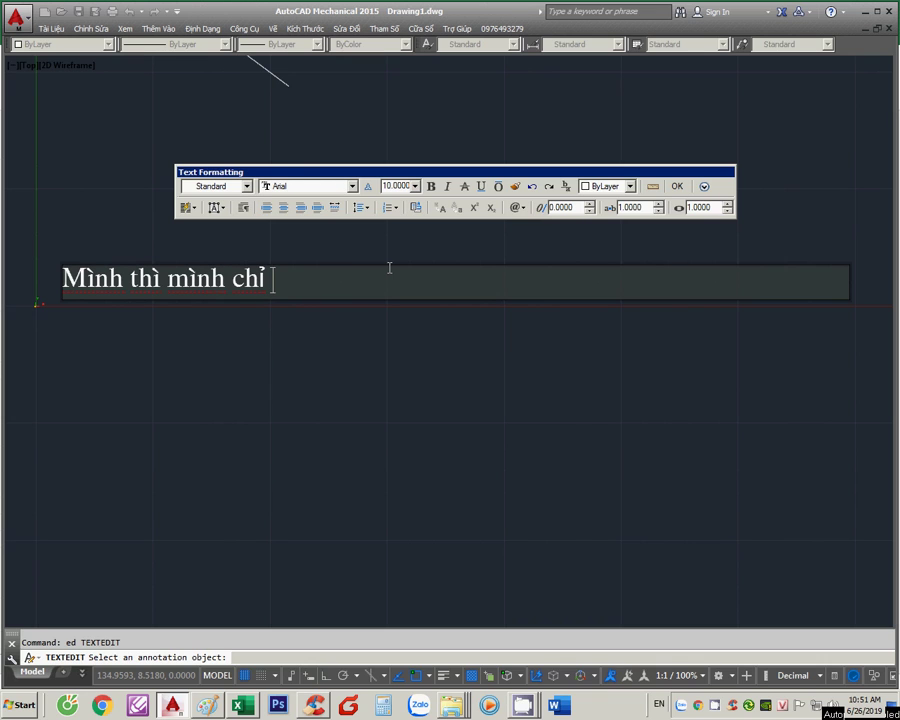
text( dung)
text(2 than)
text(h công cu)
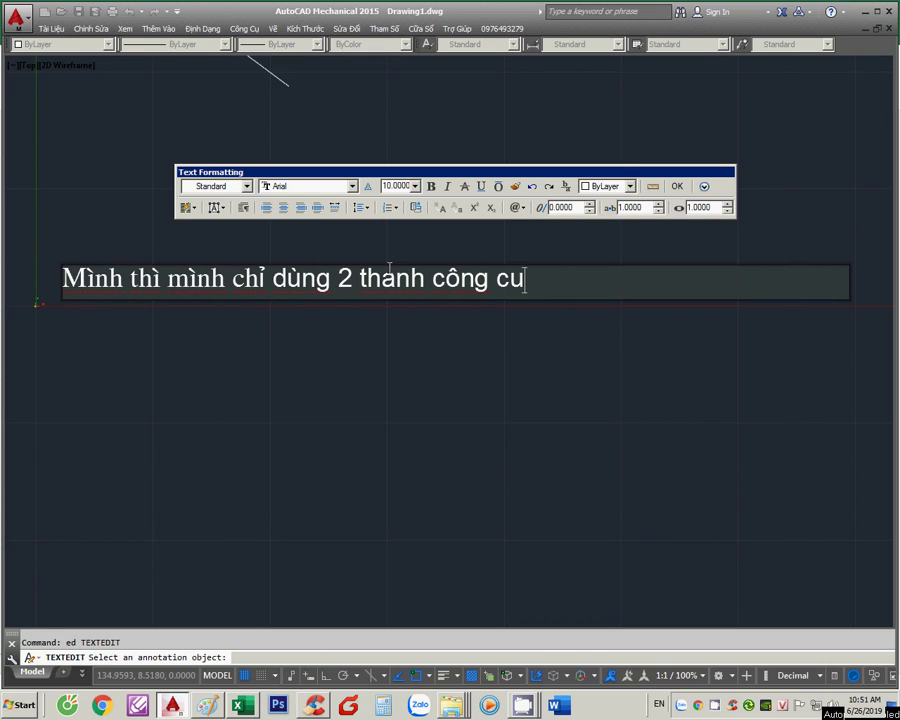
text( nay thôi)
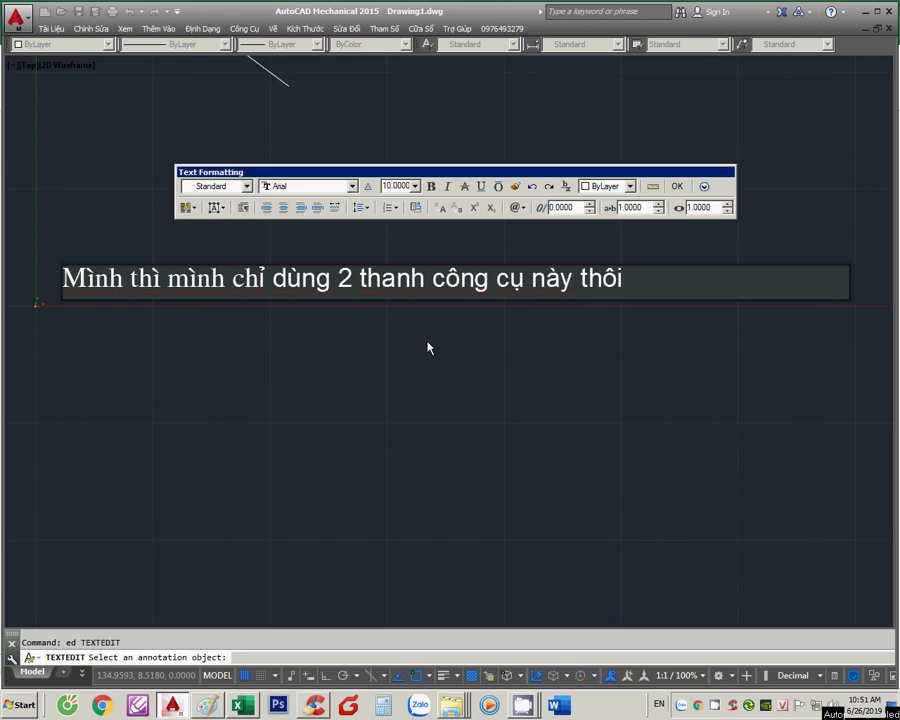
click(436, 256)
Step: Add 'tùy theo công việc của bạn mà kéo thanh công cụ cho phù hợp' to the note
double_click(456, 290)
text(,)
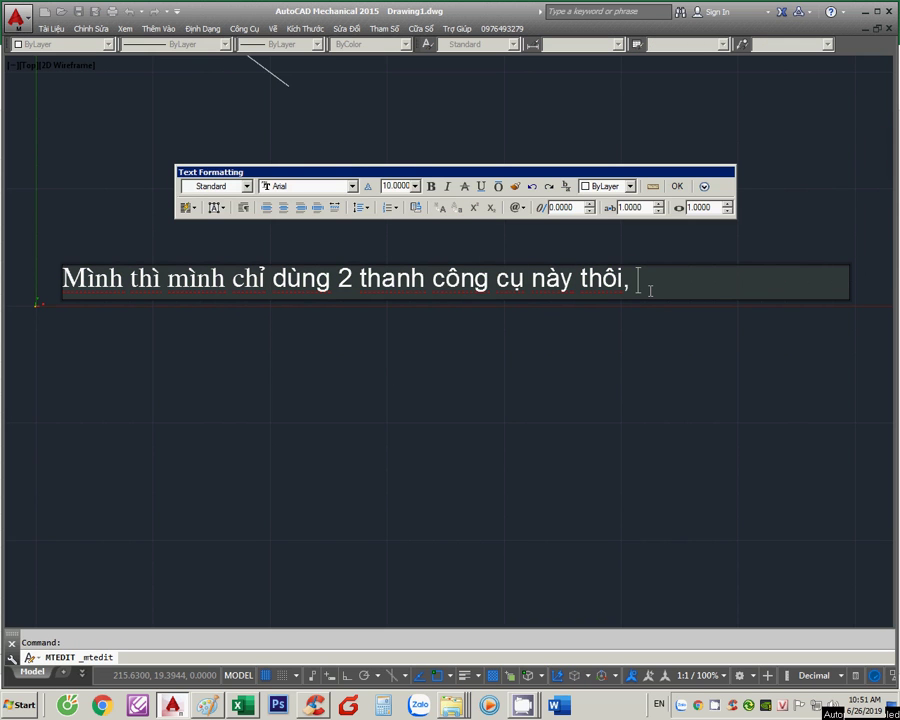
text(tuy)
text(theo cong việc cuaủ)
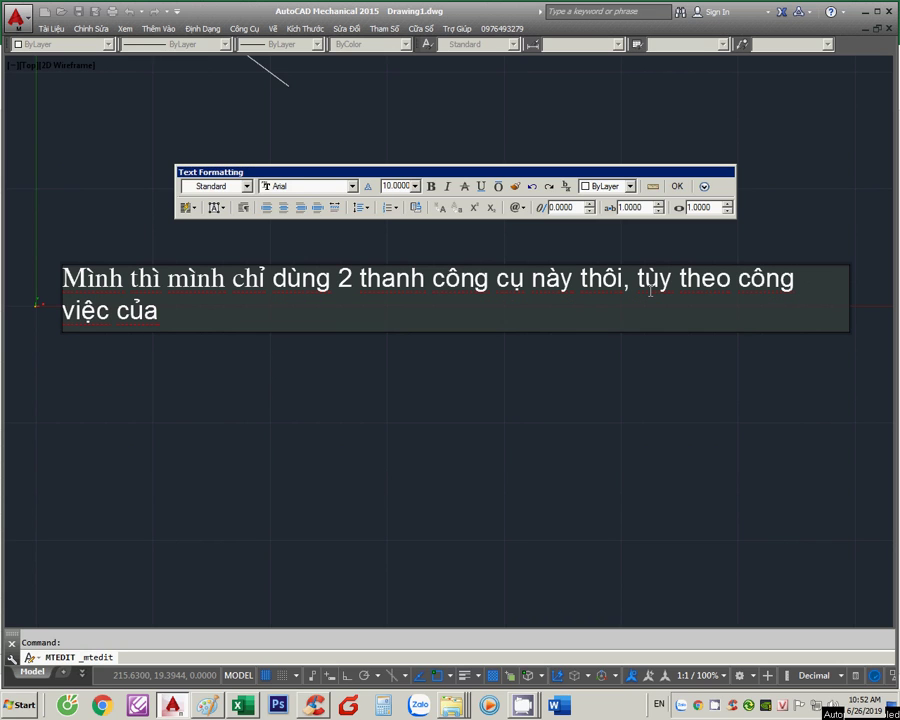
text(bạn ma)
text( kéo rha)
key(BackSpace)
key(BackSpace)
key(BackSpace)
text(thanh côn)
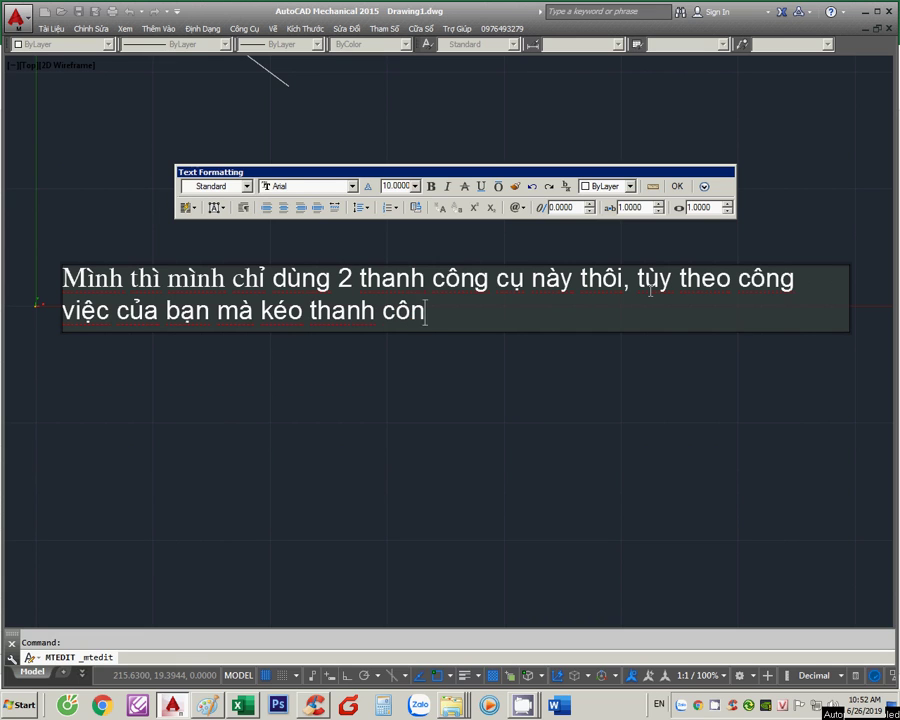
text(g cụ cho phù hợphu hoợp)
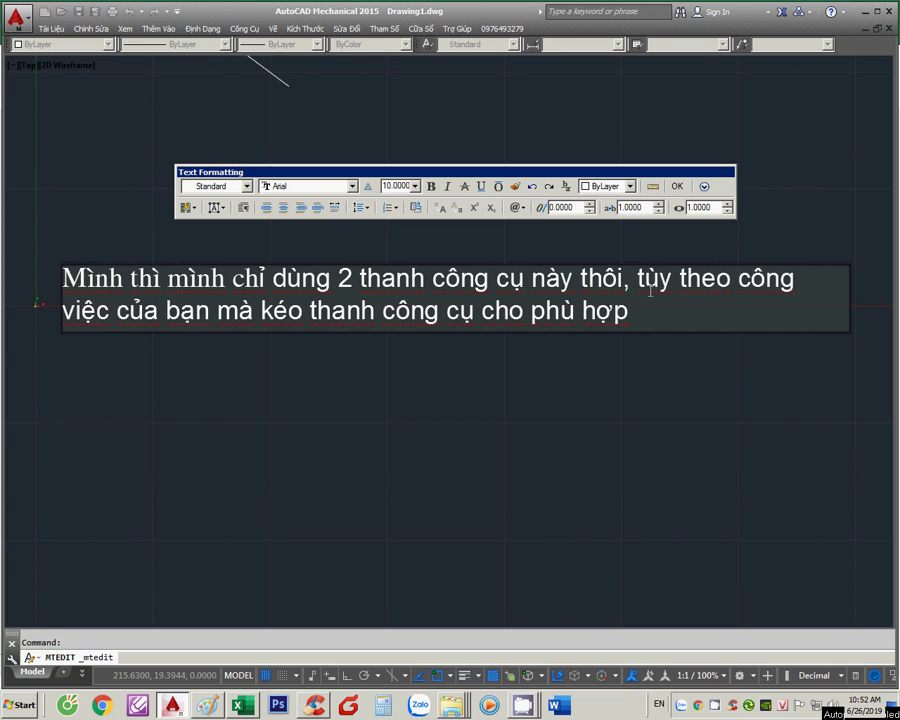
Step: Commit the note and erase the leftover diagonal line
click(476, 488)
scroll(368, 288, down, 2)
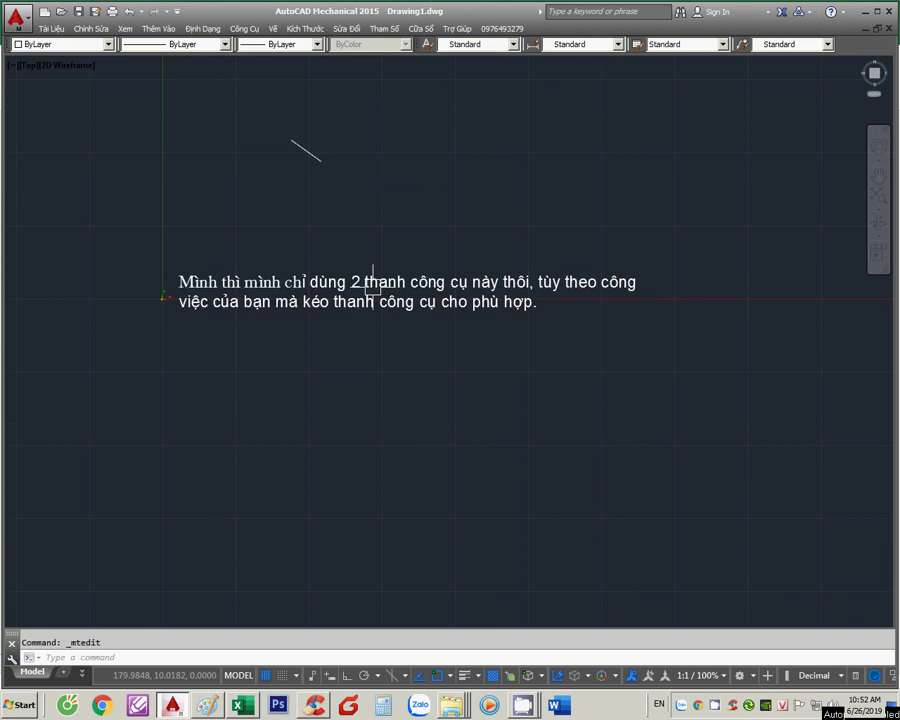
click(360, 134)
click(278, 166)
key(Delete)
scroll(418, 298, up, 2)
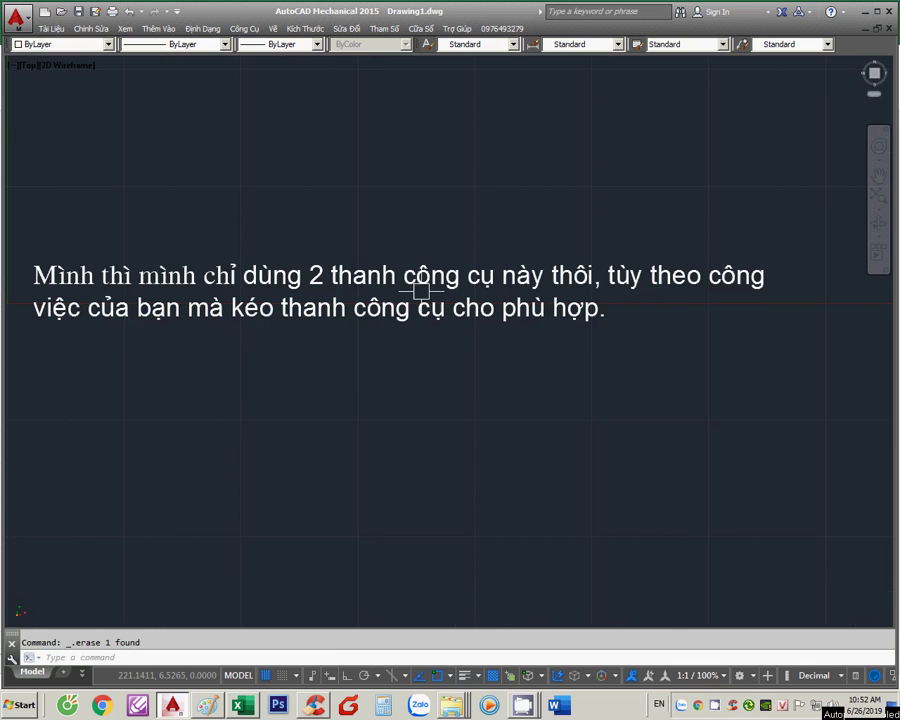
Step: Replace the note text with 'Tiếp theo ta ghõ lệnh OP và enter để vào 1 số tùy chỉnh'
double_click(422, 307)
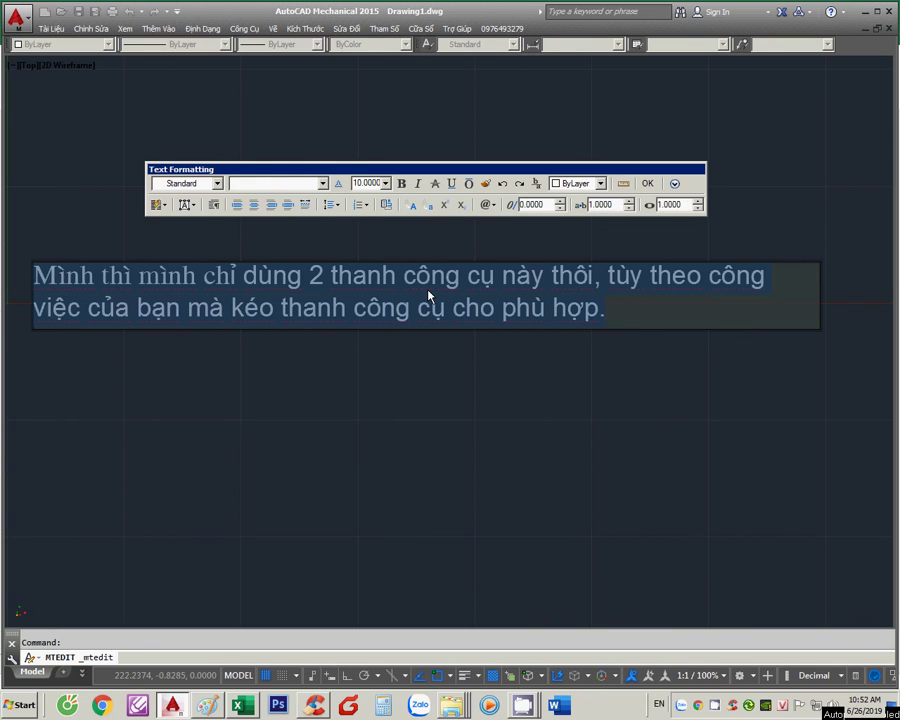
text(Tiếp theo t)
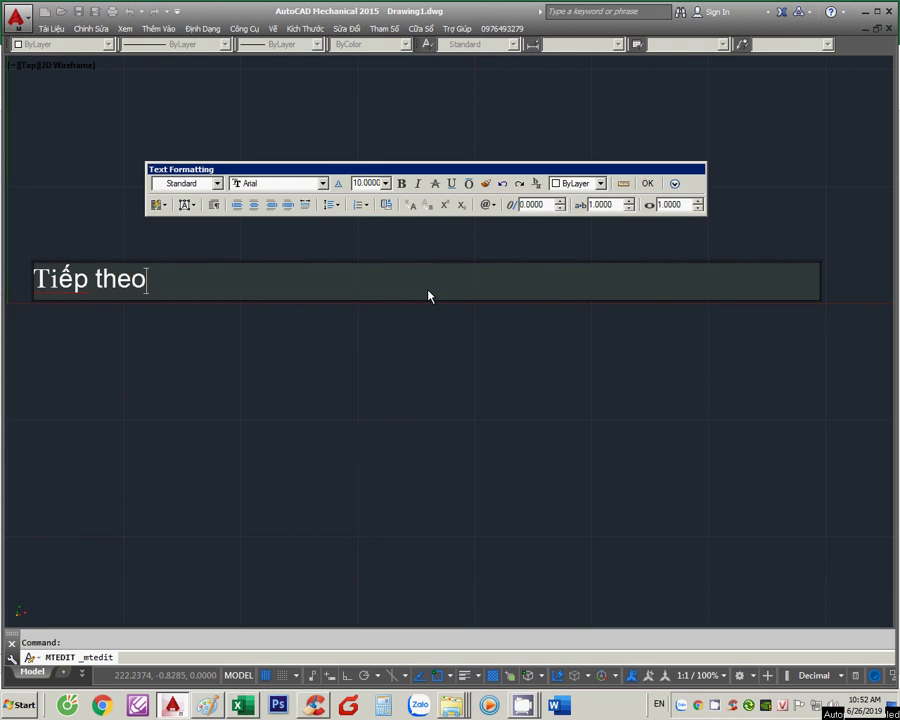
text(a vao)
key(BackSpace)
key(BackSpace)
key(BackSpace)
text(ghoõ lênh OP vaà em)
key(BackSpace)
text(nh OP và en)
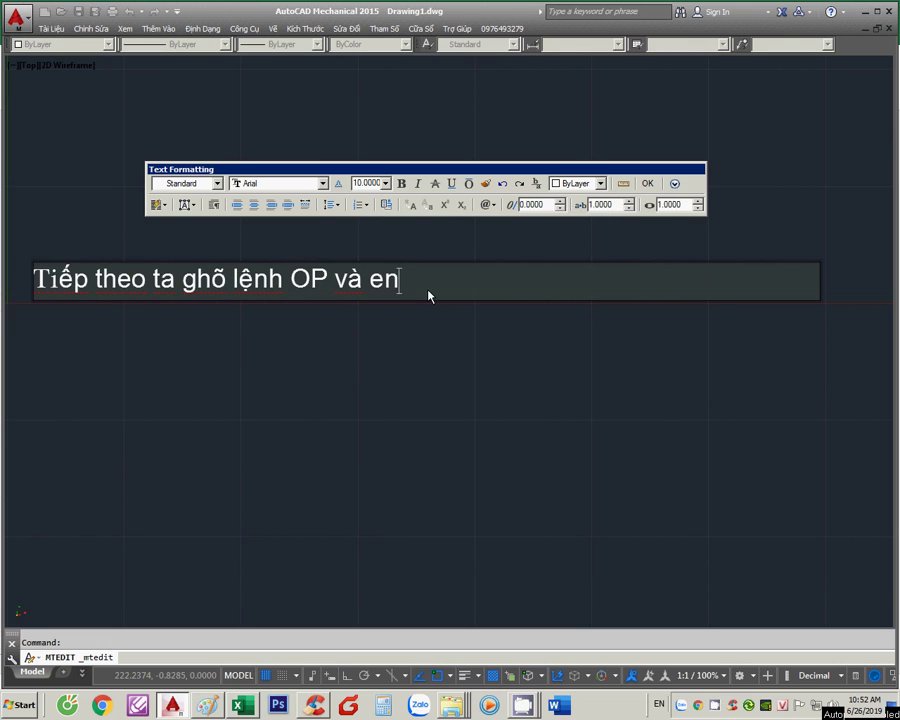
text(ter)
text(đe)
text(re)
text( vaof )
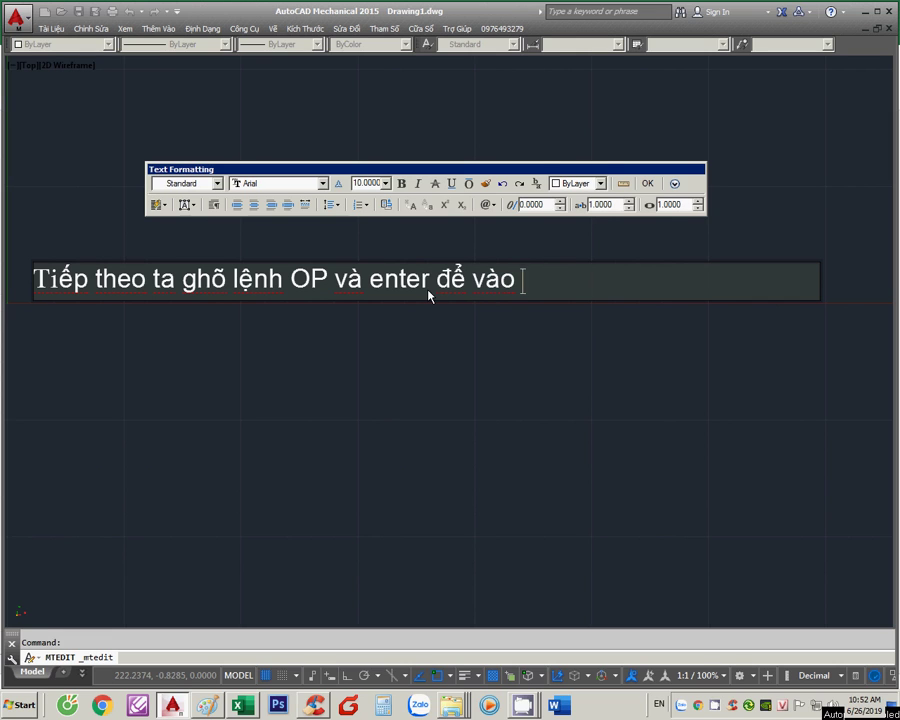
text(1 soos tuyf chinhg)
key(BackSpace)
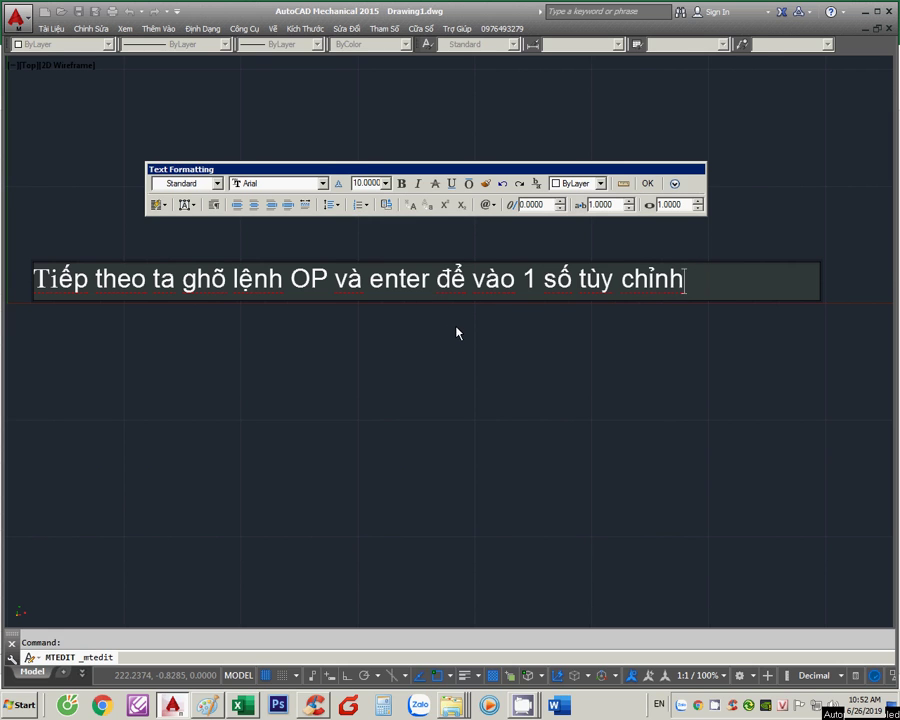
click(456, 330)
Step: In Options (OP), set arc and circle smoothness to 20 and enlarge the crosshair size to 100
text(OP)
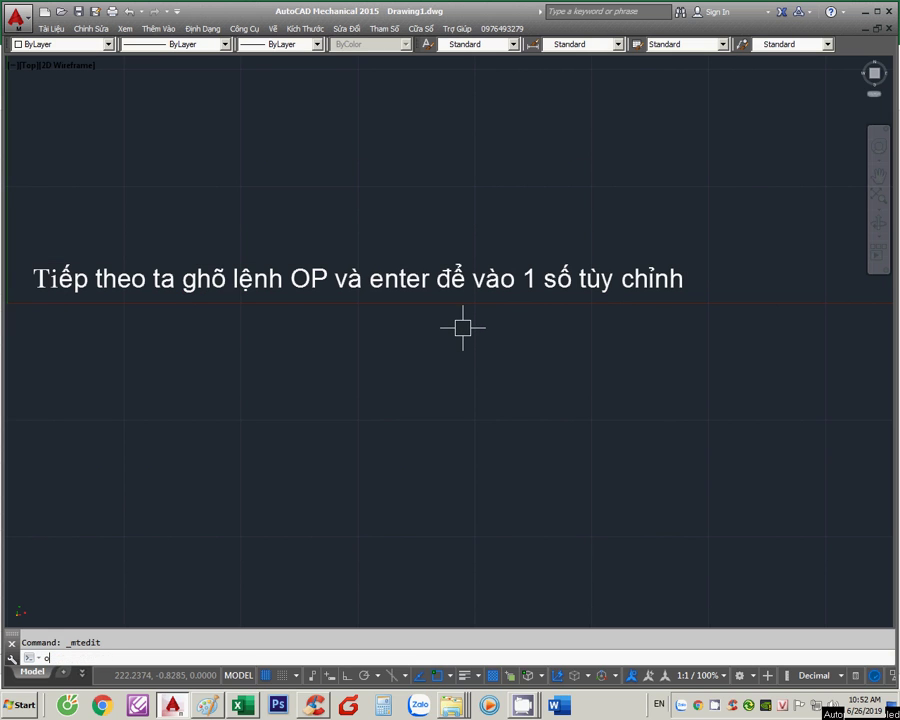
key(Up)
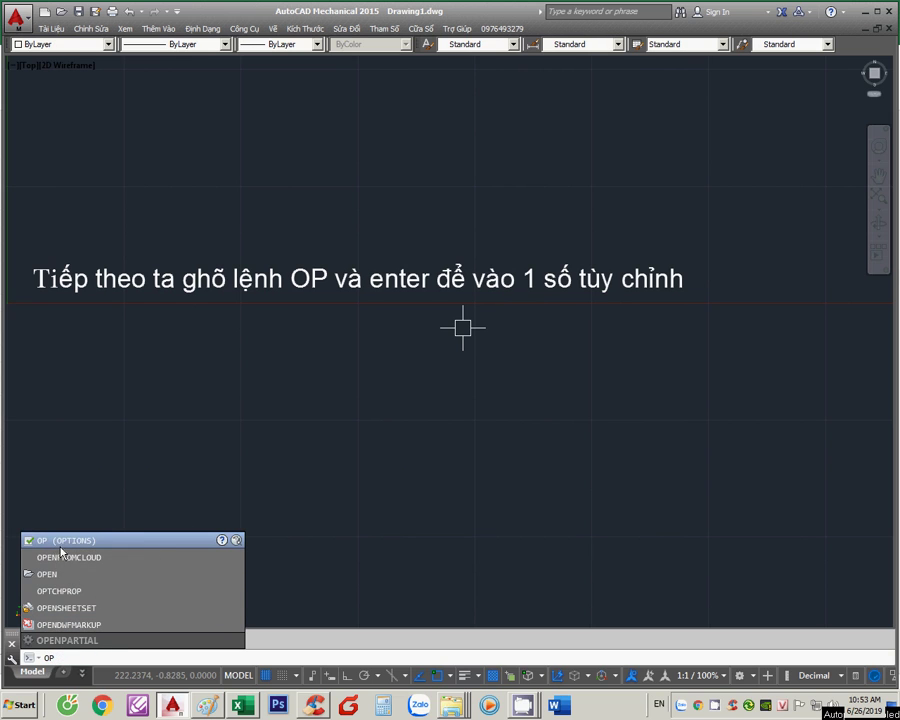
key(Return)
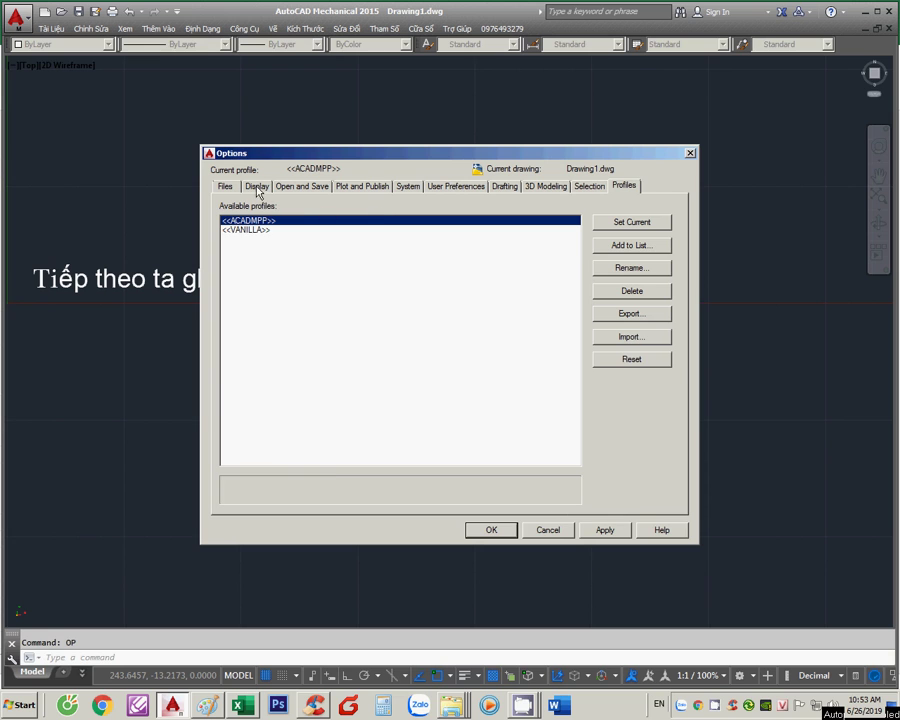
click(257, 186)
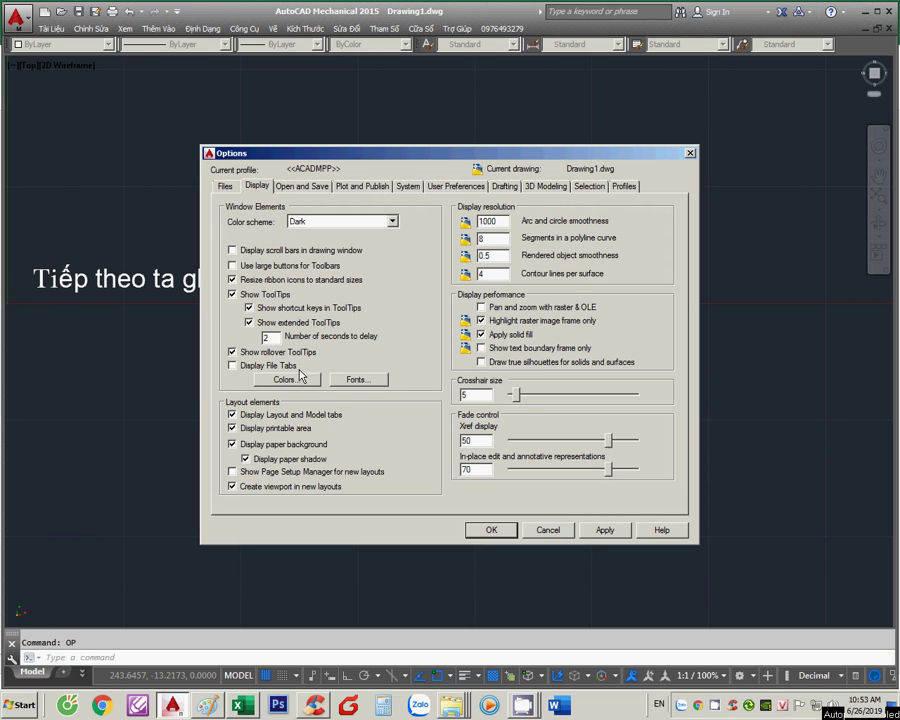
double_click(497, 221)
text(20)
drag(516, 395, 638, 394)
Step: Make the 2D model space uniform background black
click(290, 381)
click(628, 194)
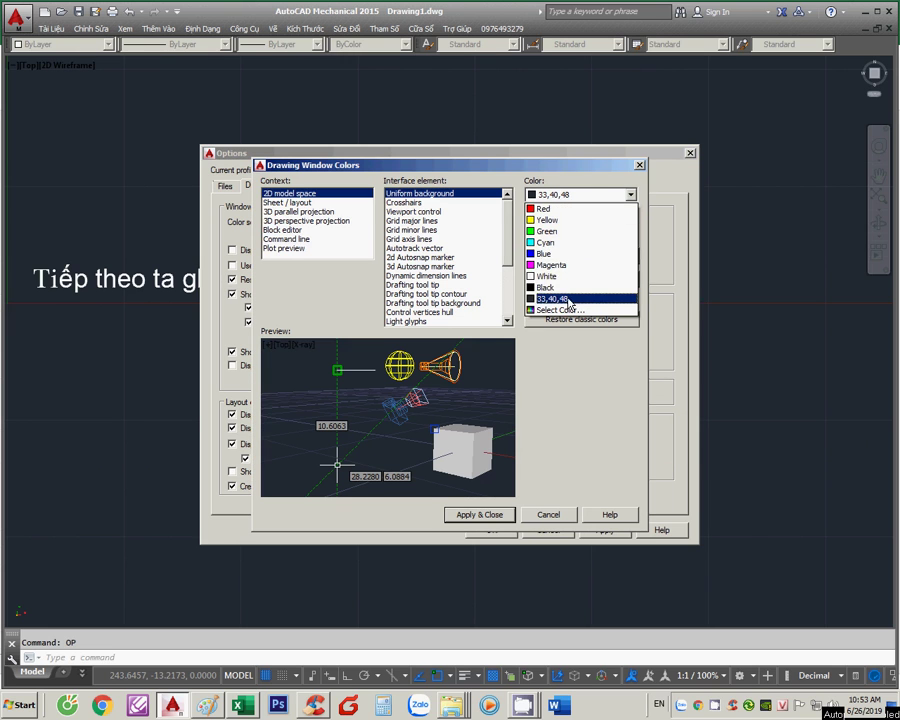
click(562, 283)
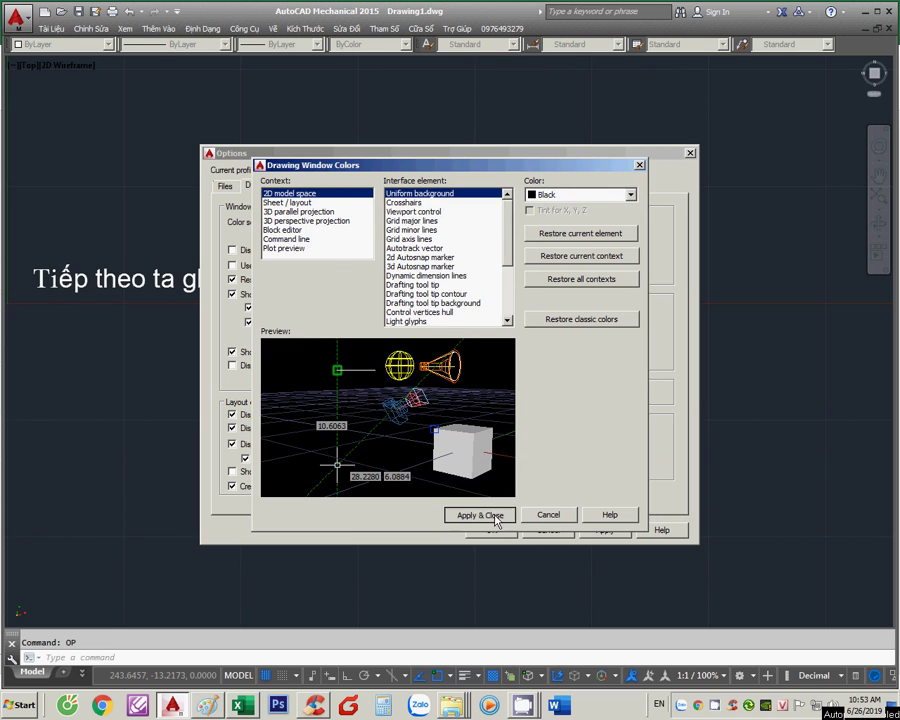
click(492, 515)
click(316, 192)
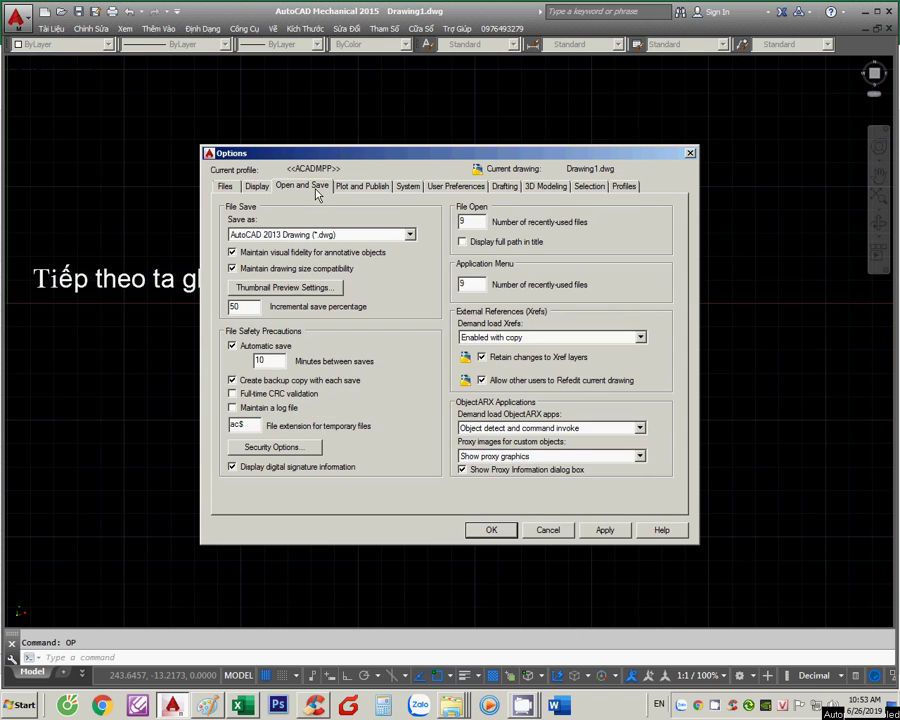
Step: Set drawings to save in AutoCAD 2000/LT2000 Drawing format
click(311, 235)
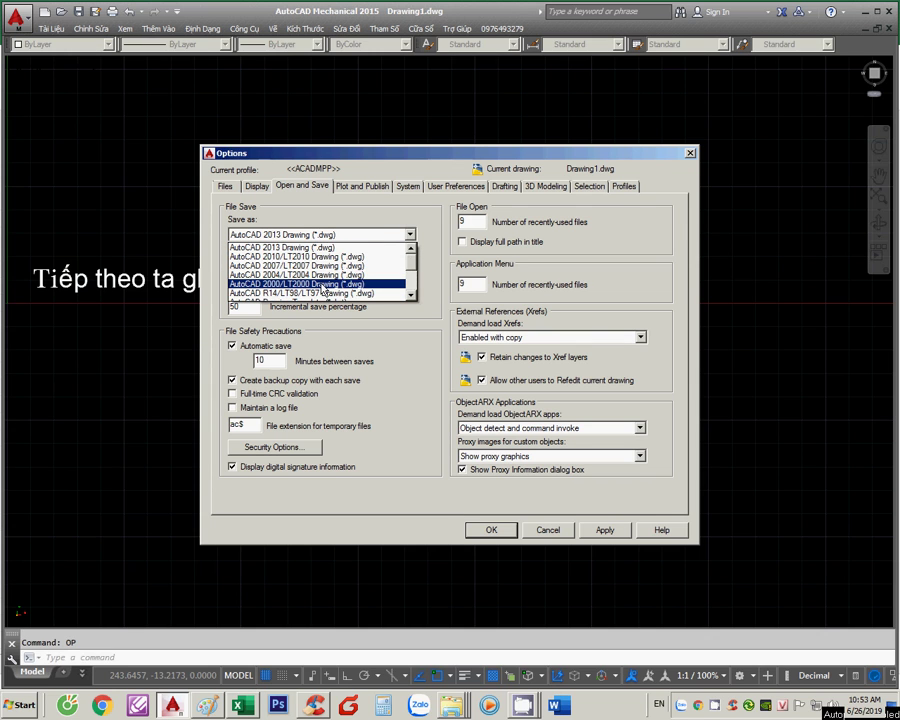
click(321, 285)
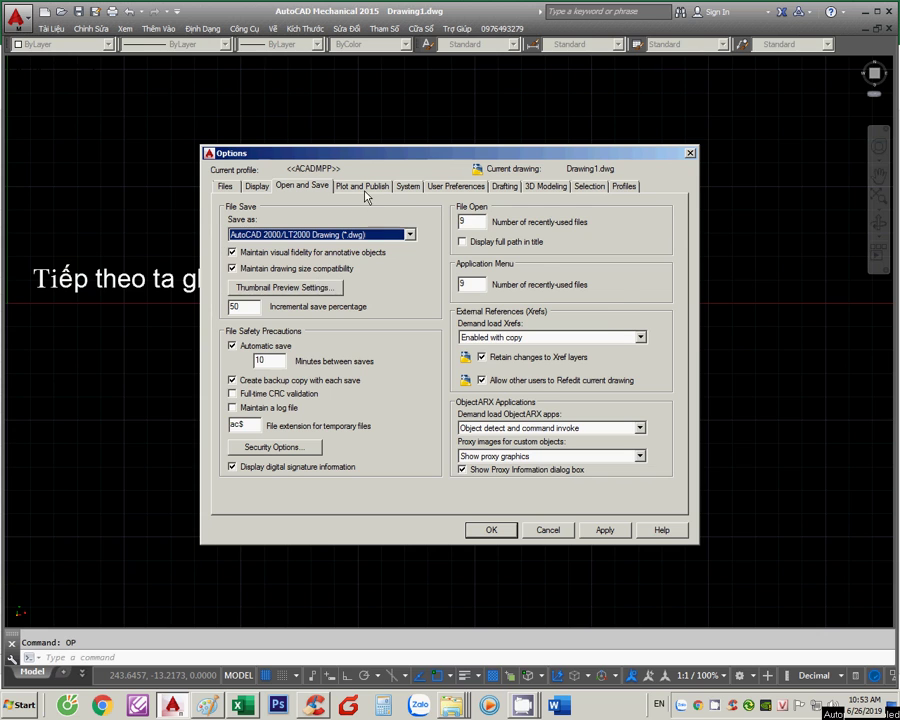
click(365, 190)
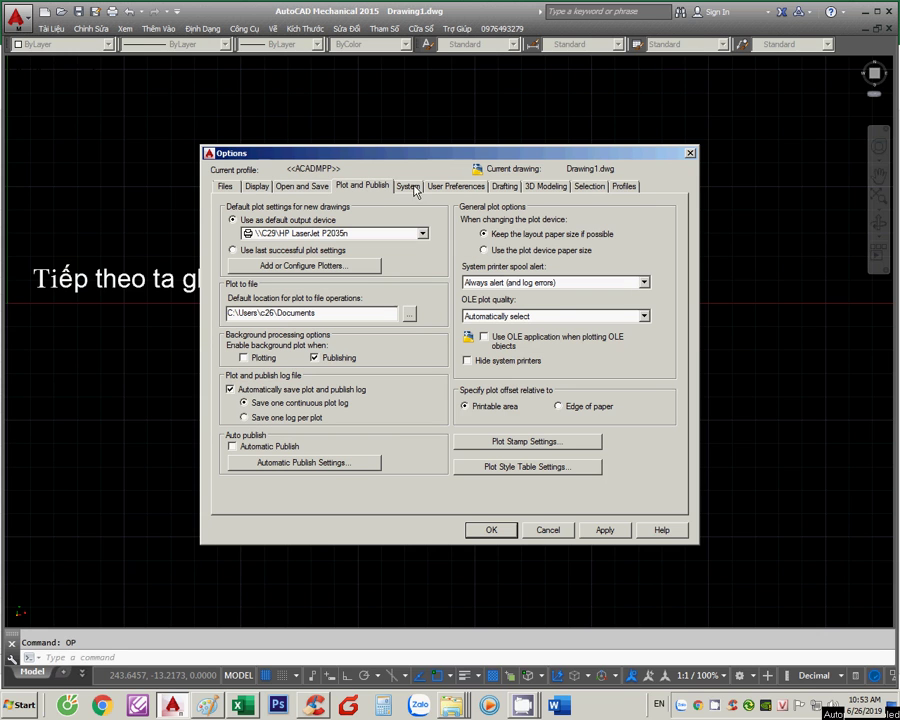
Step: Make the pickbox and grip sizes slightly smaller, then apply and close Options
click(590, 188)
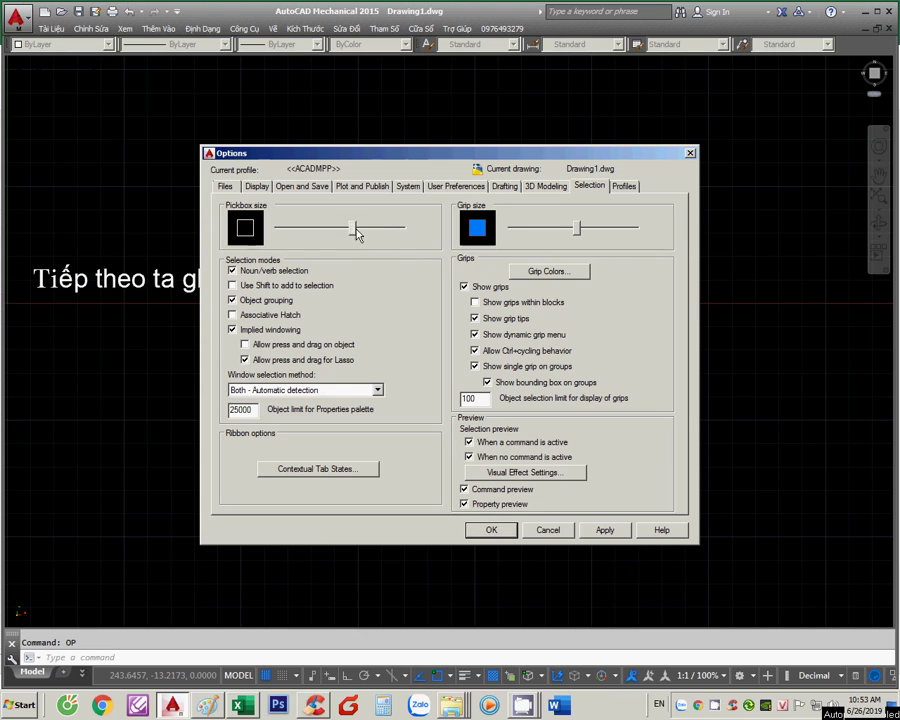
drag(357, 233, 350, 233)
drag(578, 231, 572, 233)
click(606, 531)
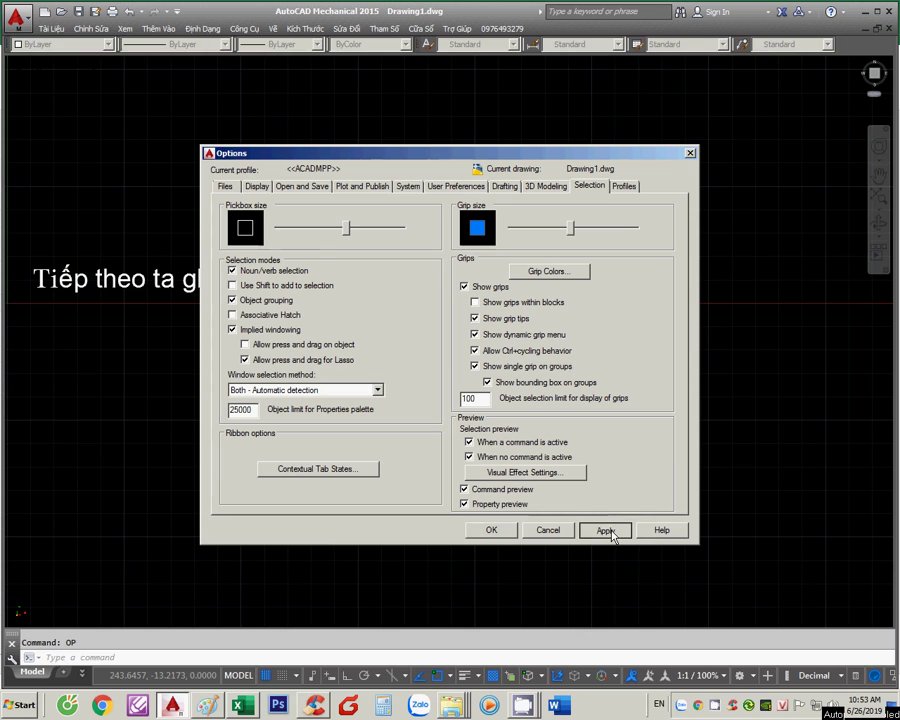
click(503, 532)
Step: Rewrite the step note to 'Va bước tiếp theo ta ghõ lệnh DS và enter để chỉnh sửa bắt điểm'
double_click(383, 289)
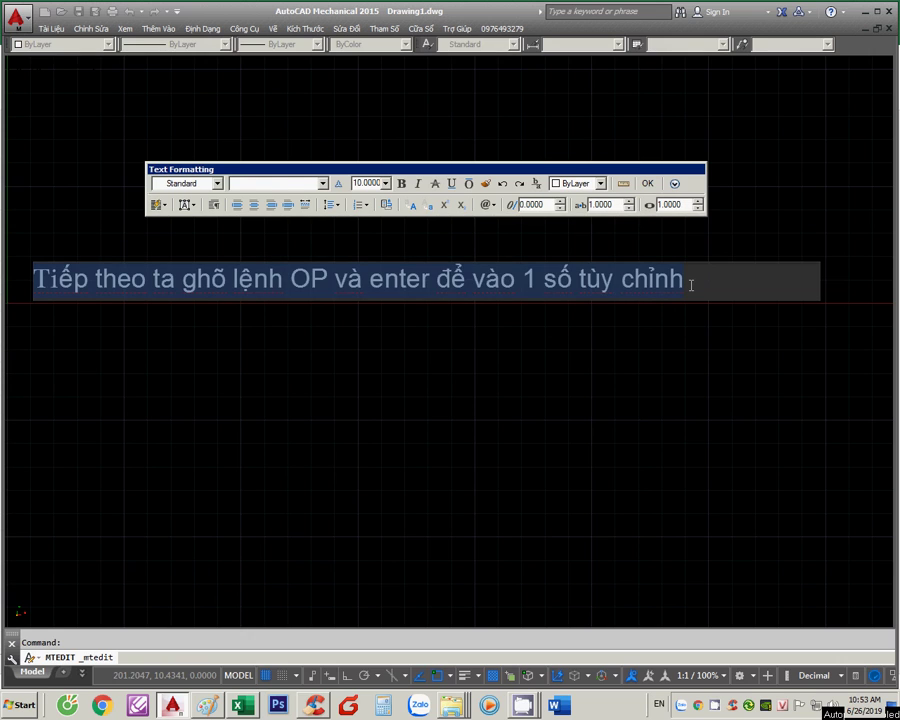
text(Va)
key(BackSpace)
key(BackSpace)
text(Va)
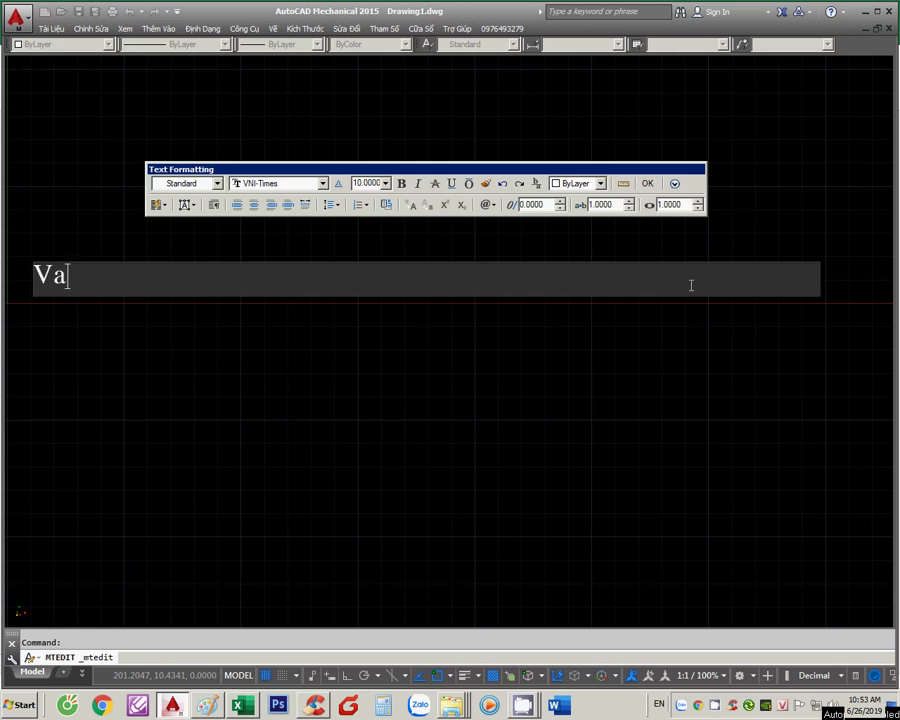
text(r)
text(a B)
key(BackSpace)
text(bươcs tie)
text(ps theo ta gh)
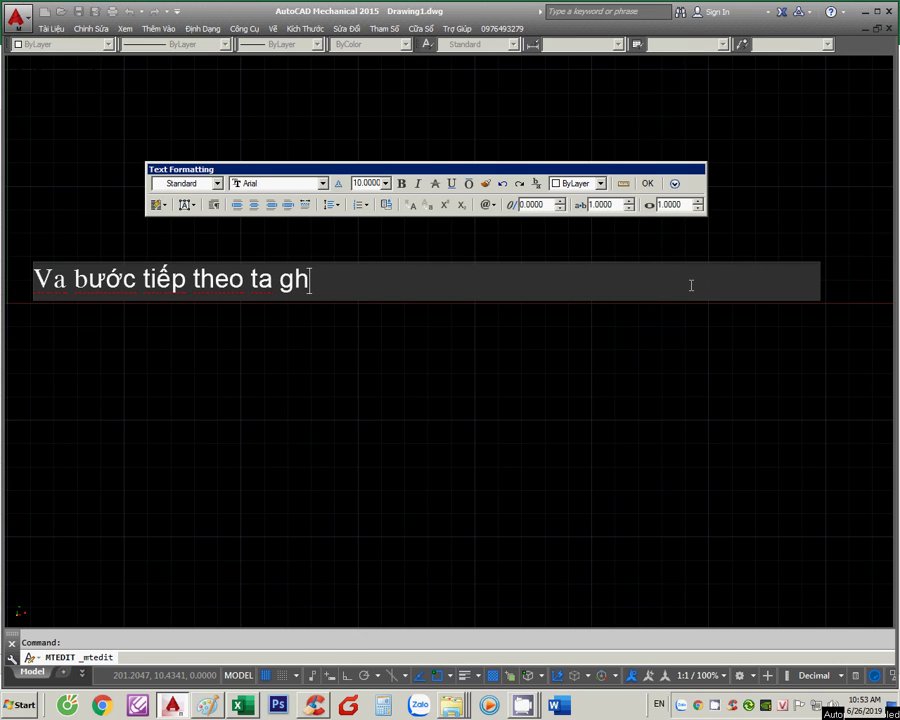
text(ox leenhj)
text(D)
text(S)
text(vaf enter)
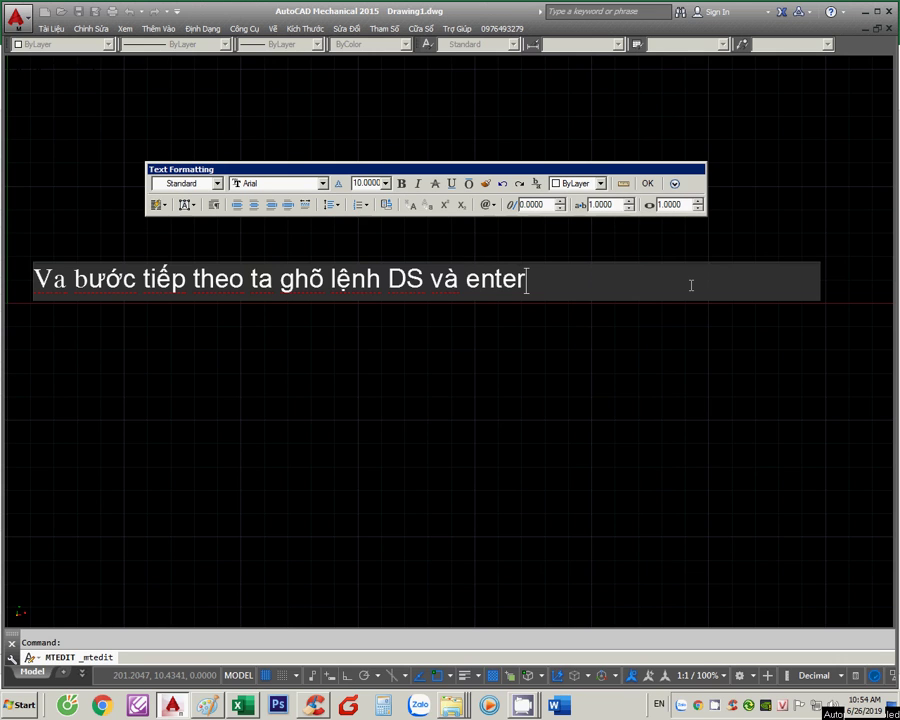
text(dde)
text( chinh)
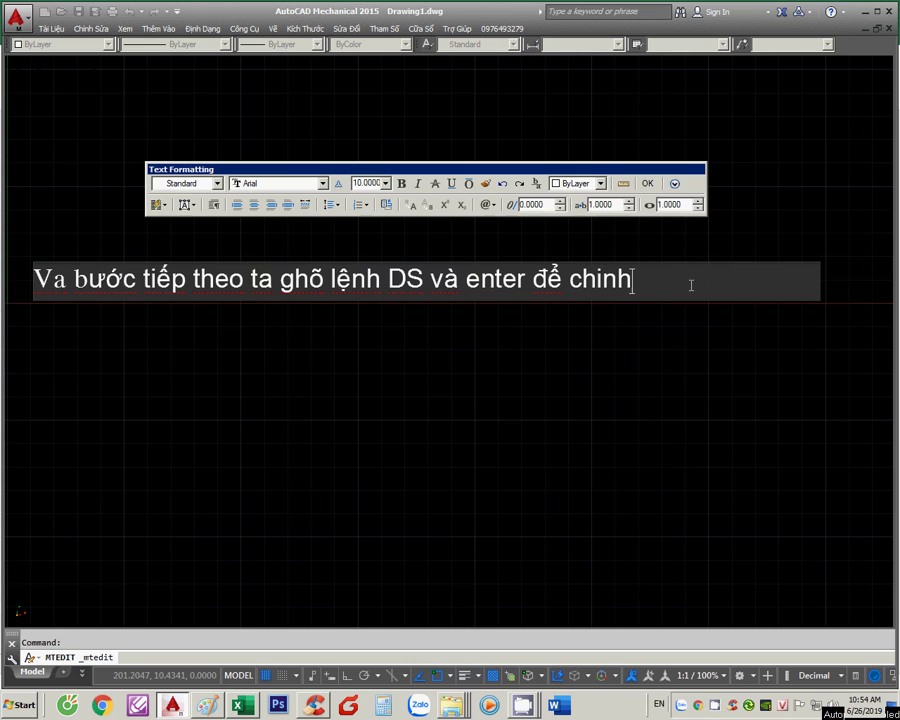
text( sua)
text(w)
text(bawt ddieetm)
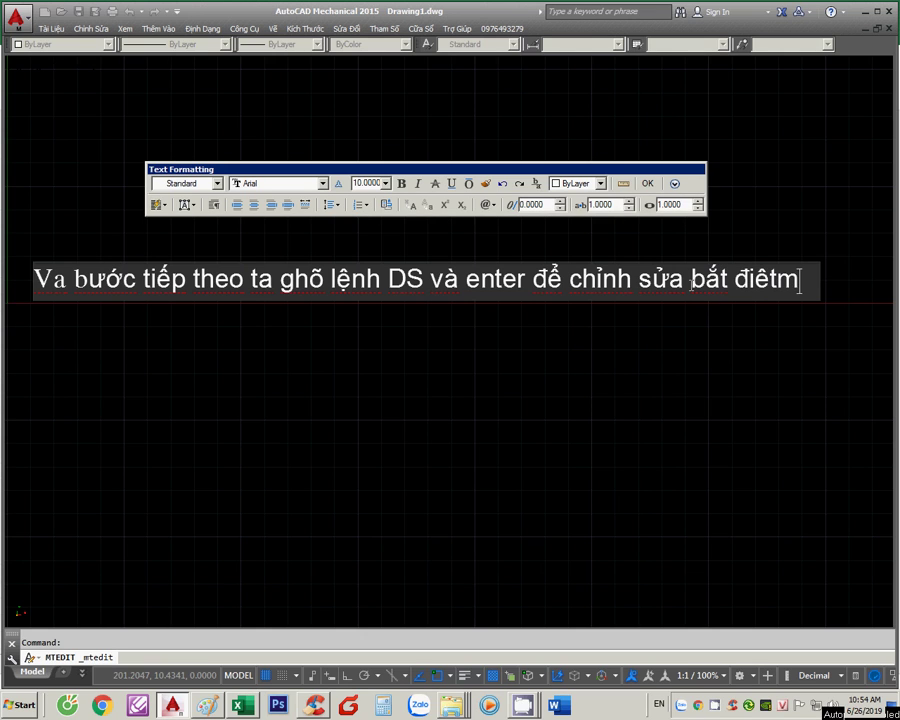
key(BackSpace)
key(BackSpace)
text(rm)
Step: Commit the note, then turn on every object snap mode in Drafting Settings (DS)
click(607, 354)
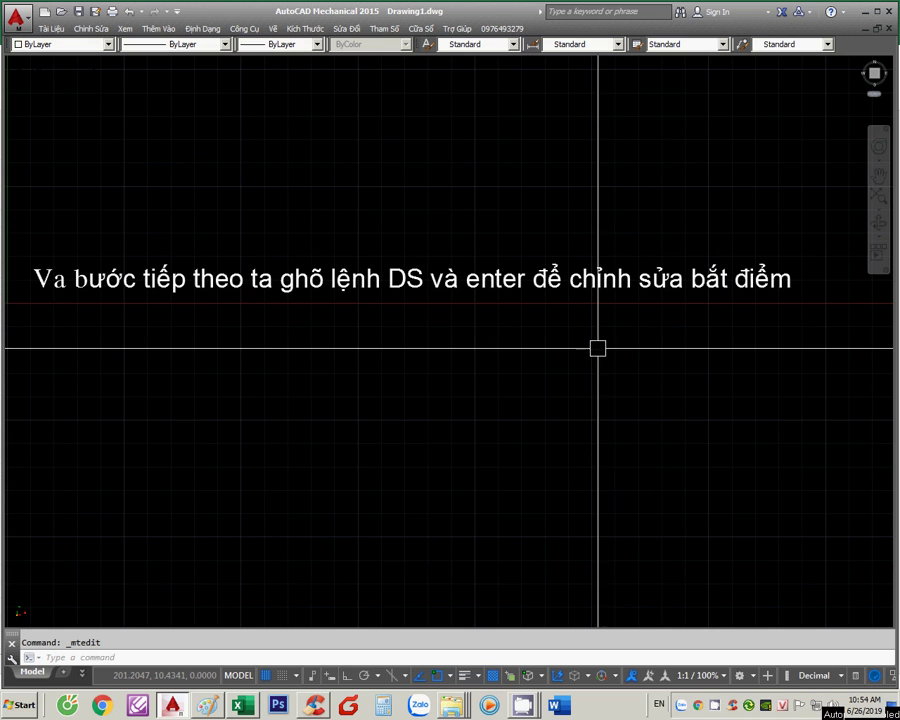
text(ds)
drag(53, 658, 22, 658)
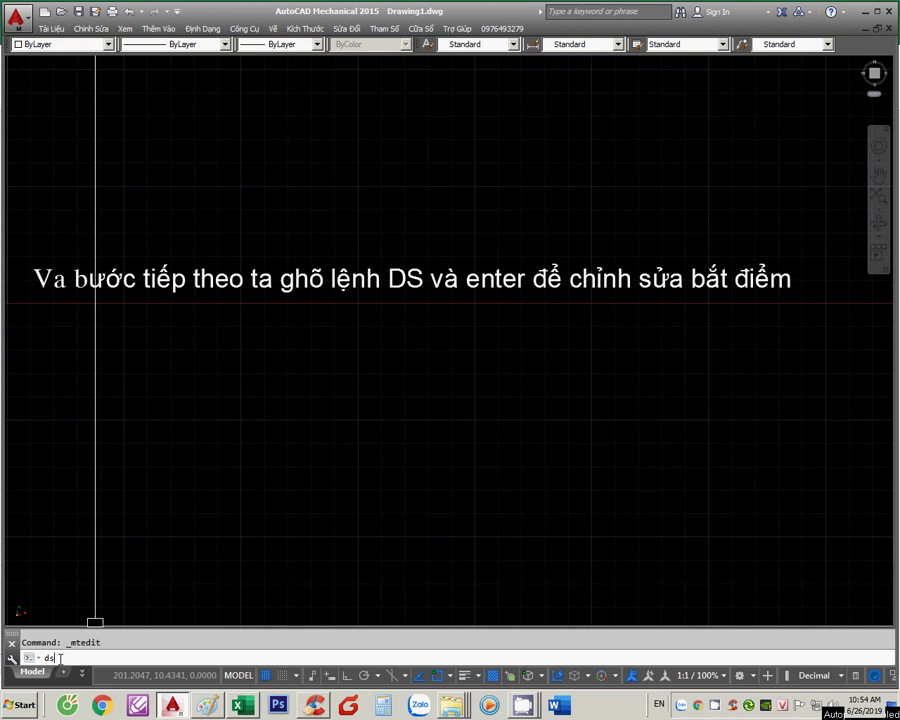
key(Return)
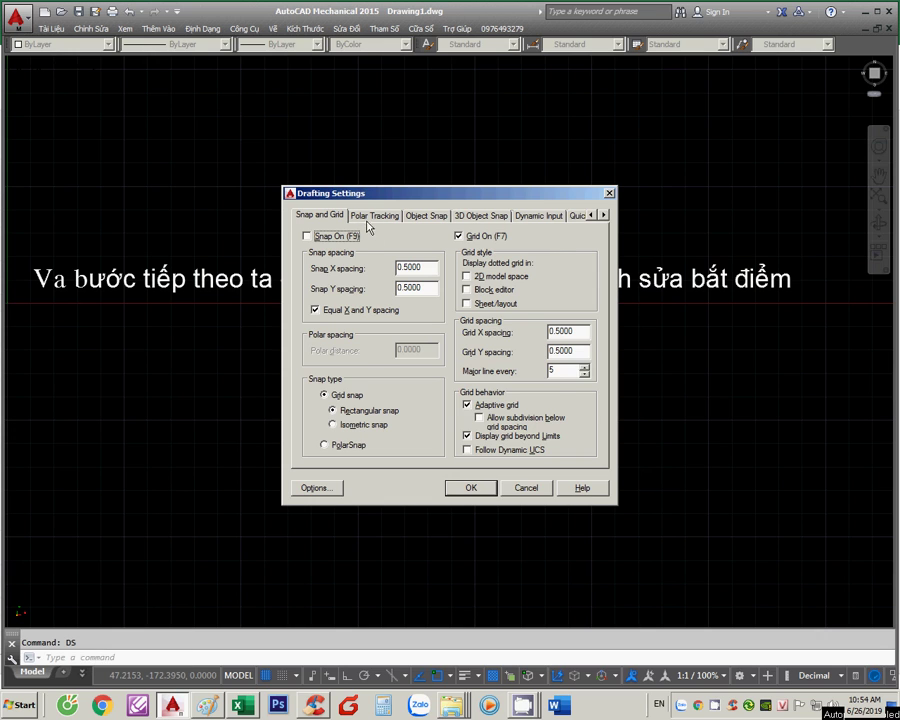
click(374, 216)
click(416, 220)
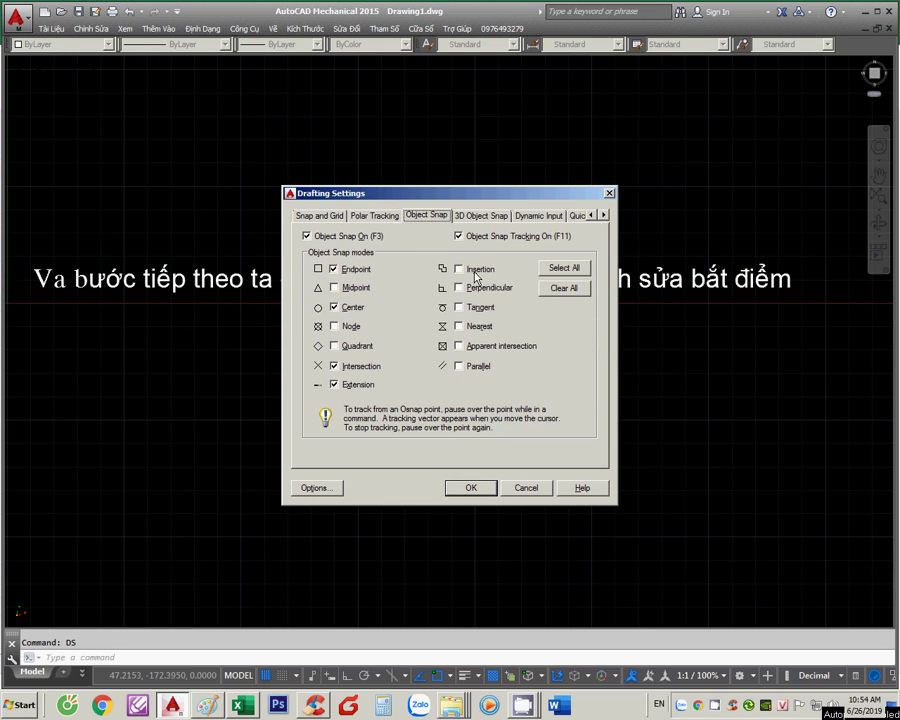
click(460, 289)
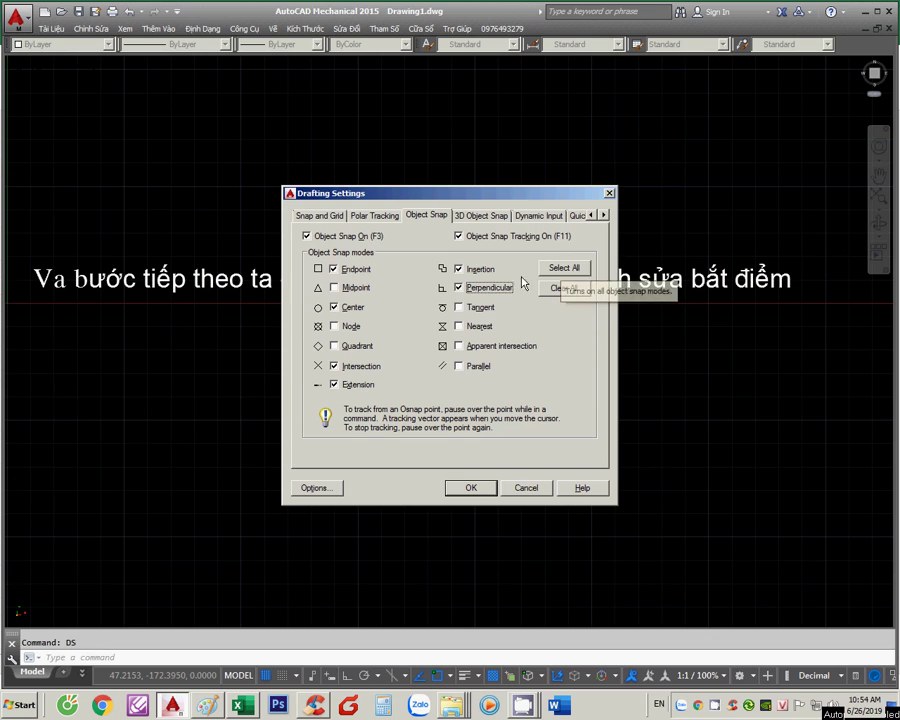
click(565, 269)
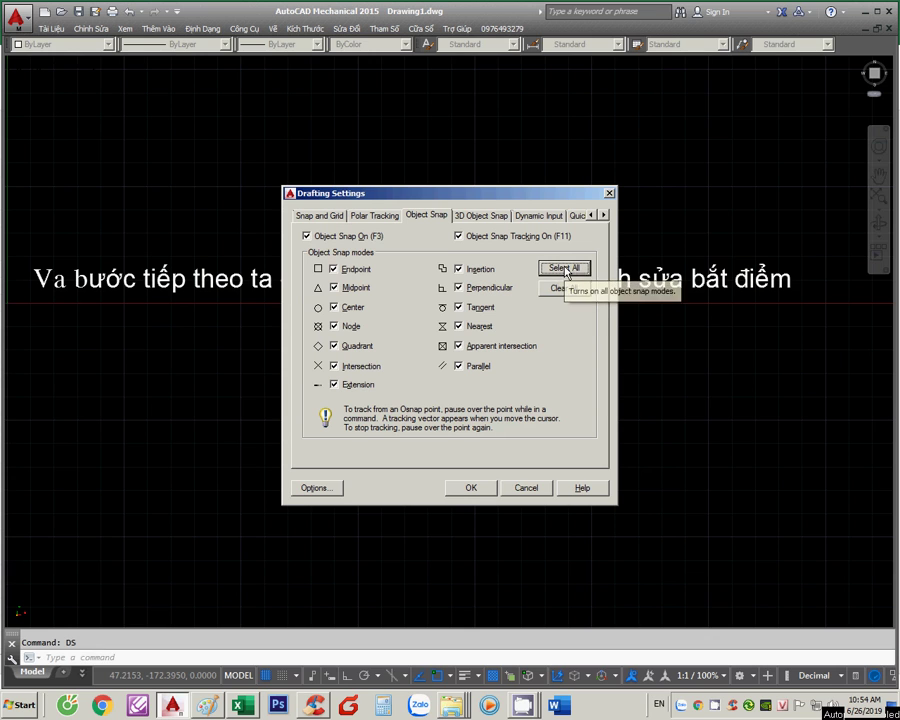
Step: Enable all 3D object snaps, turn pointer input off and dimension input on, and confirm
click(489, 217)
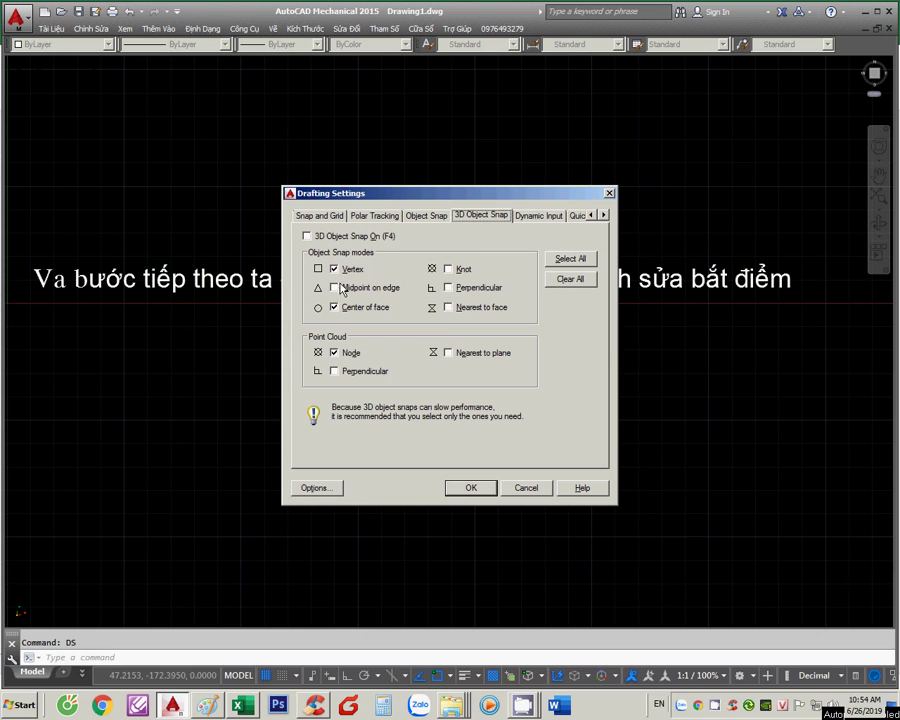
click(578, 262)
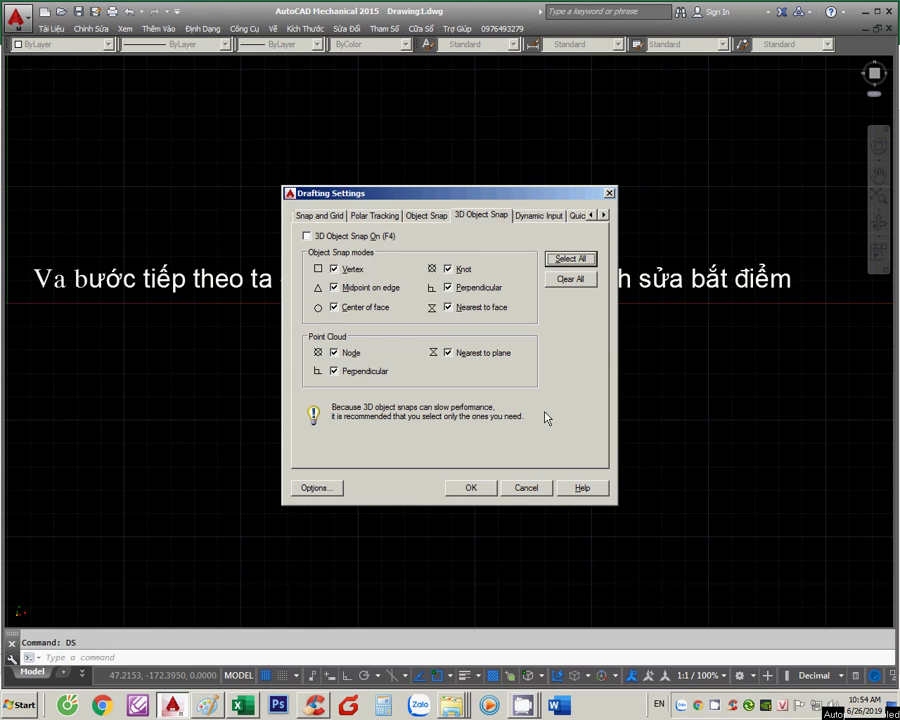
click(540, 215)
click(345, 242)
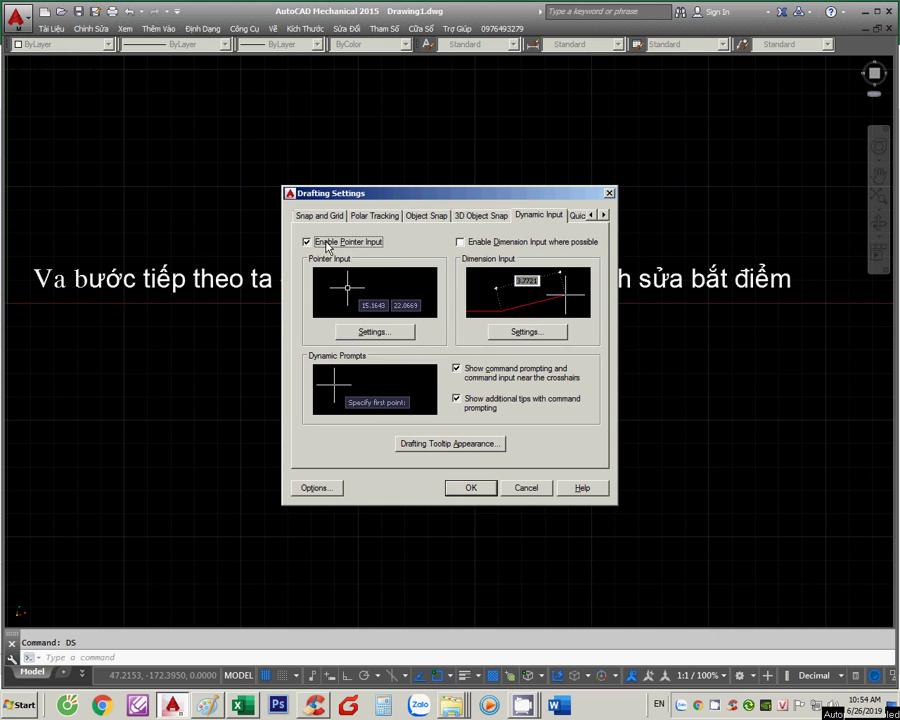
click(460, 242)
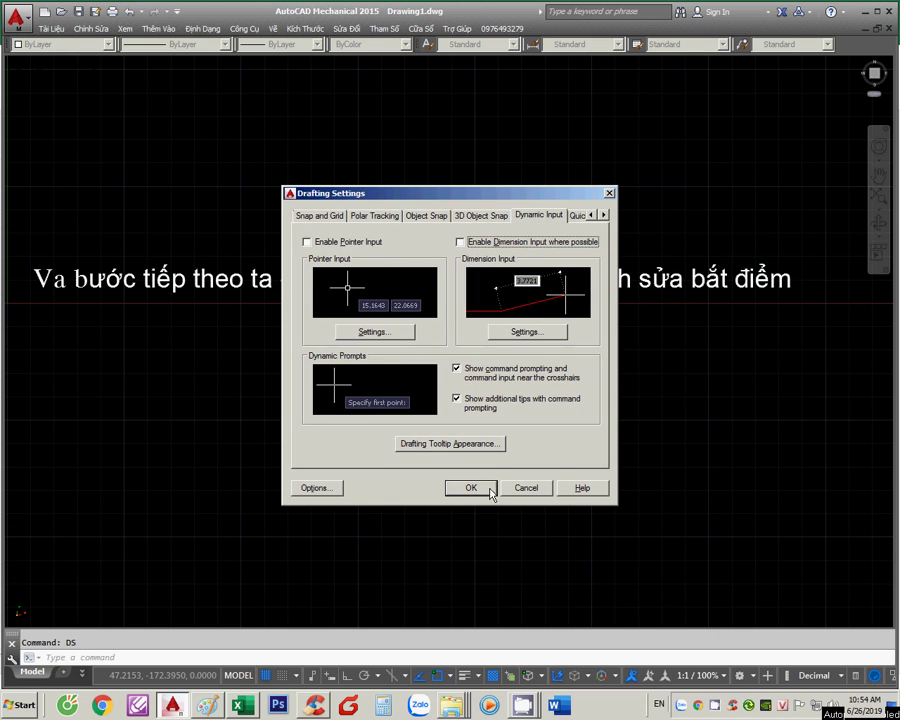
click(480, 489)
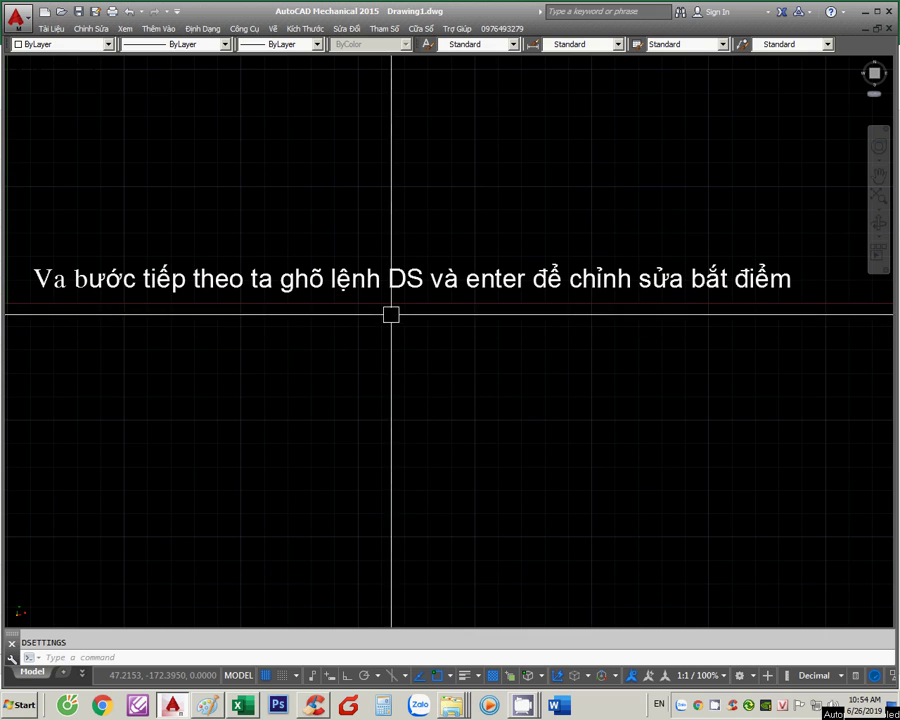
double_click(397, 284)
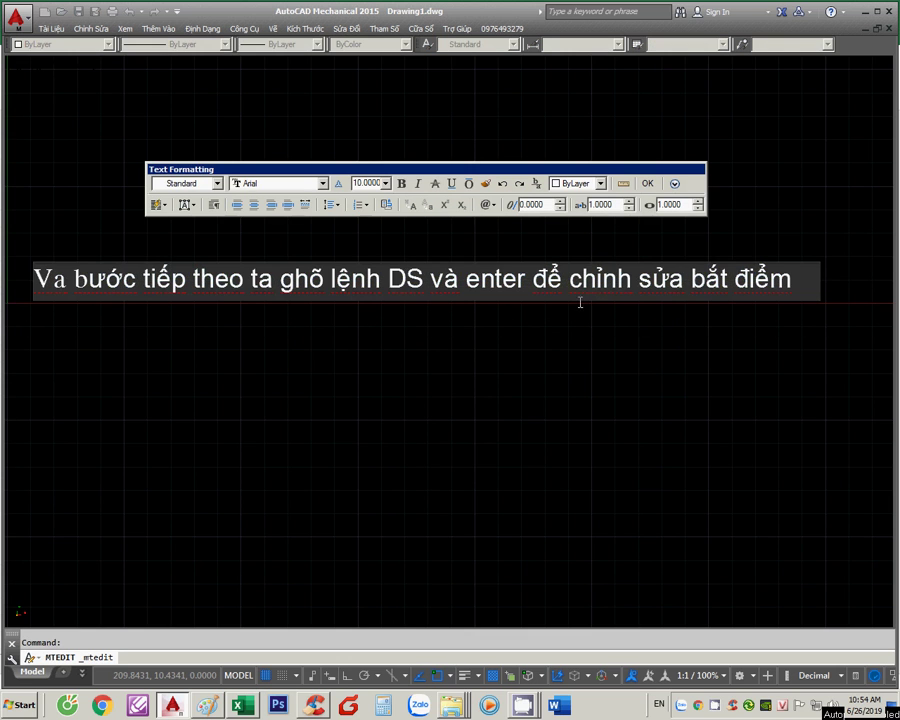